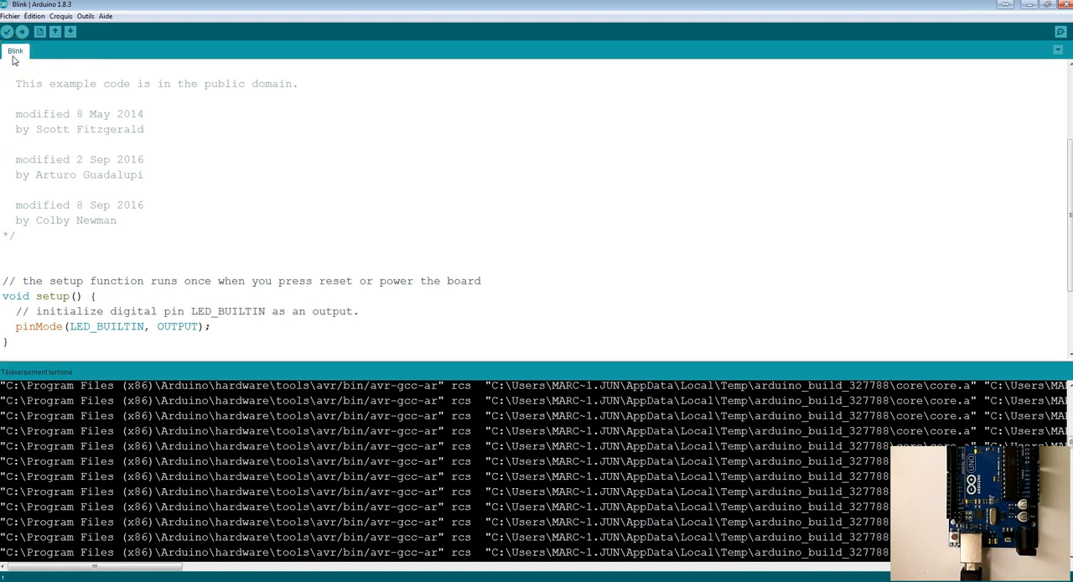
Step: Locate the Blink sketch among the built-in 01.Basics examples
left_click(9, 16)
mouse_move(24, 80)
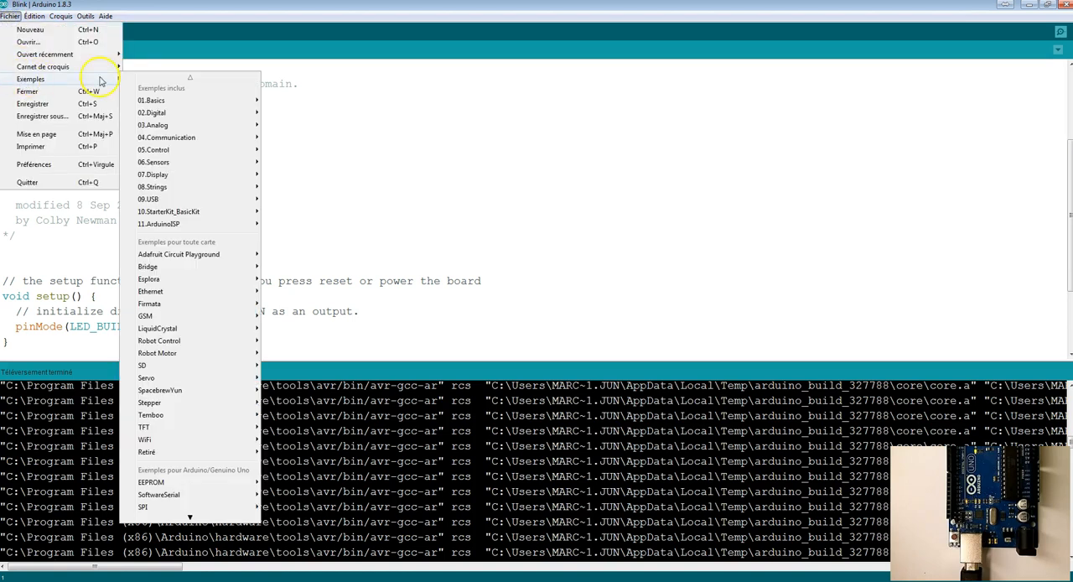
mouse_move(235, 100)
left_click(295, 124)
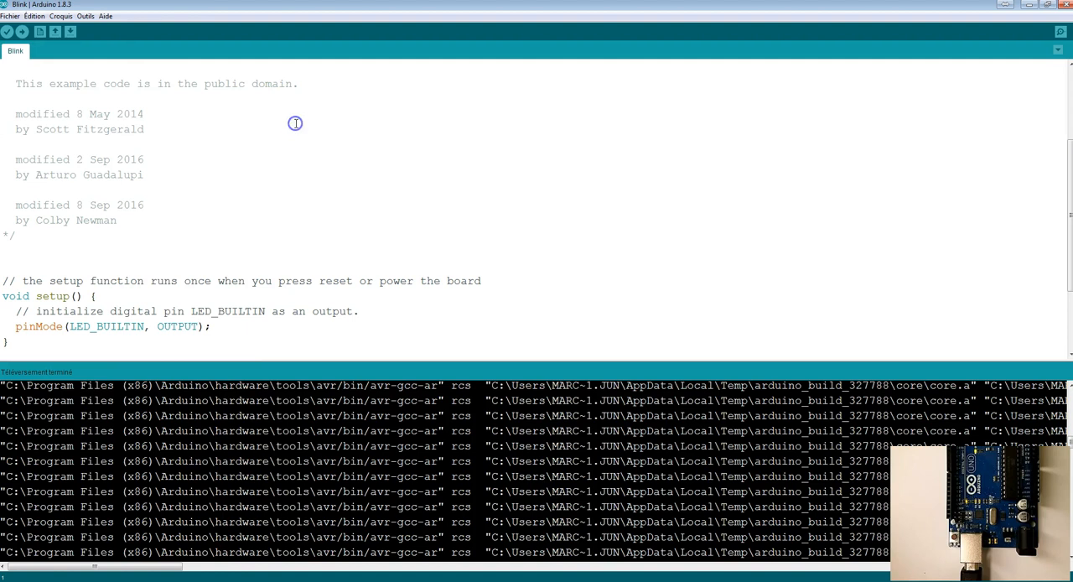
Step: Check the selected board and serial port, and upload the Blink sketch to the Arduino Uno
left_click(84, 16)
mouse_move(101, 128)
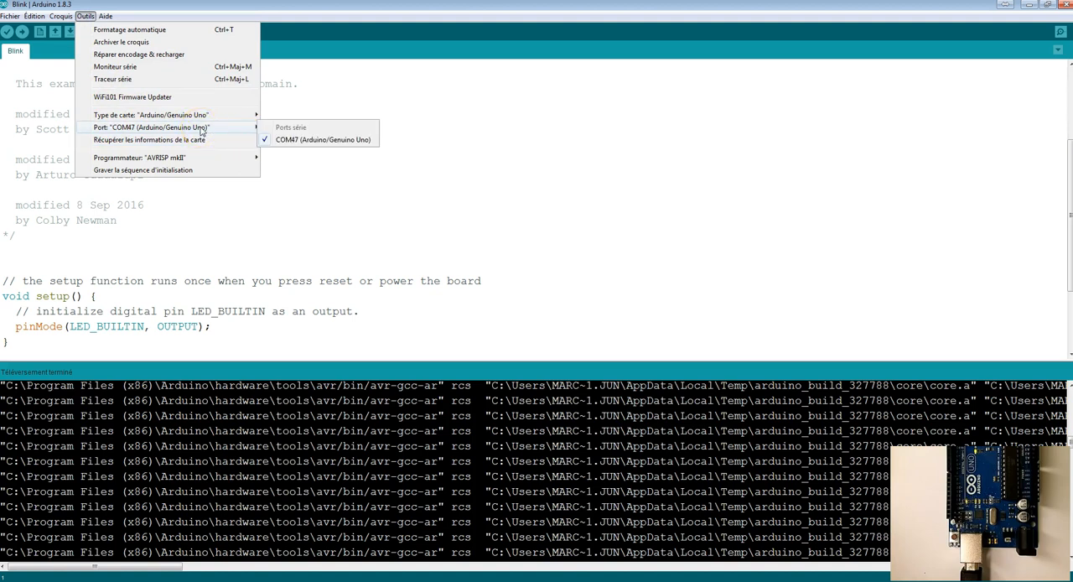
left_click(23, 31)
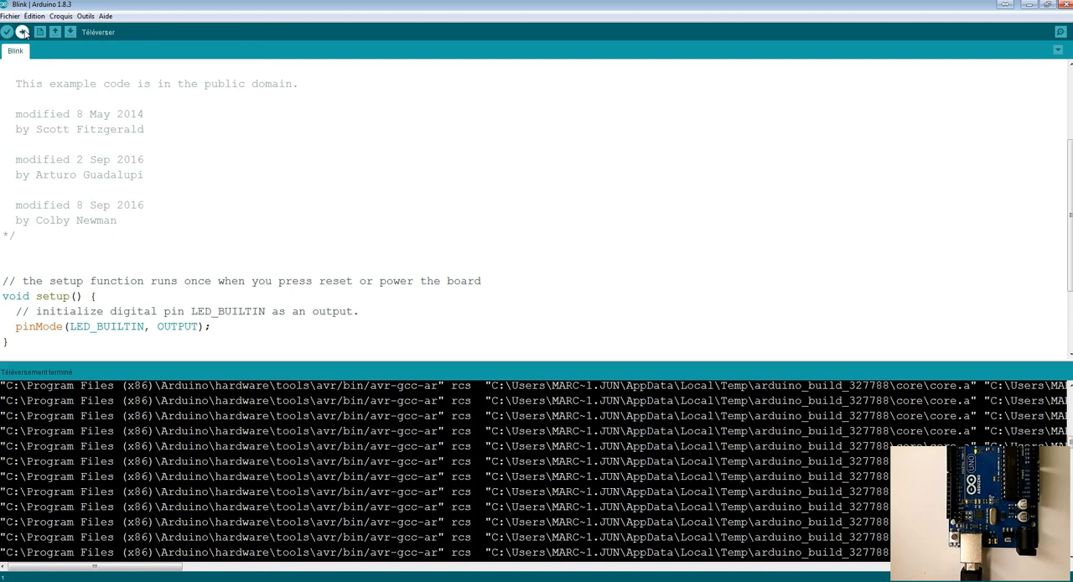
left_click(22, 31)
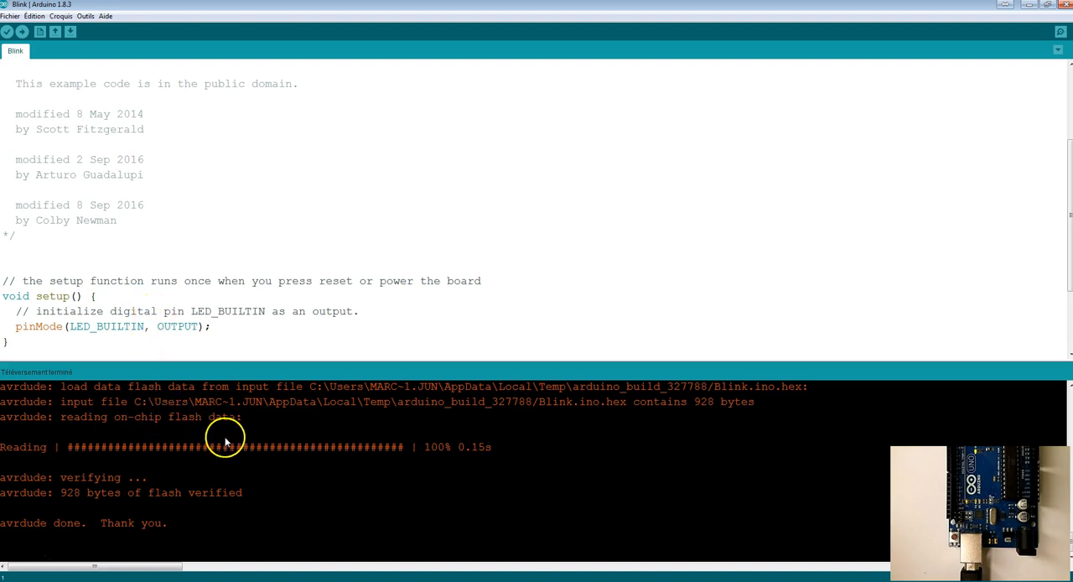
Step: Find the avrdude command line in the verbose upload output and copy the whole line with its arguments
scroll(223, 442, "up", 3)
scroll(224, 442, "up", 8)
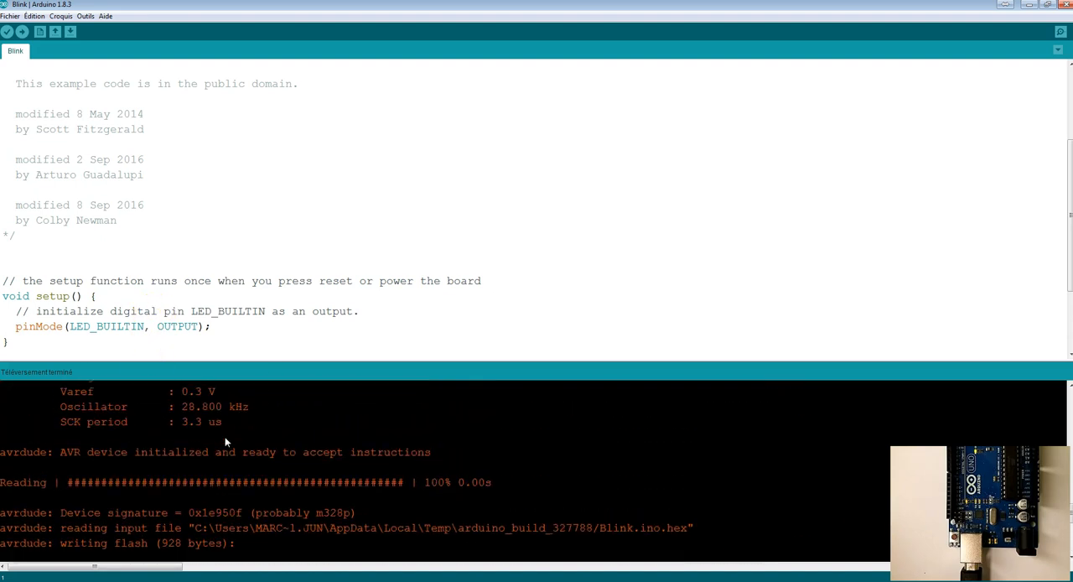
scroll(224, 441, "up", 8)
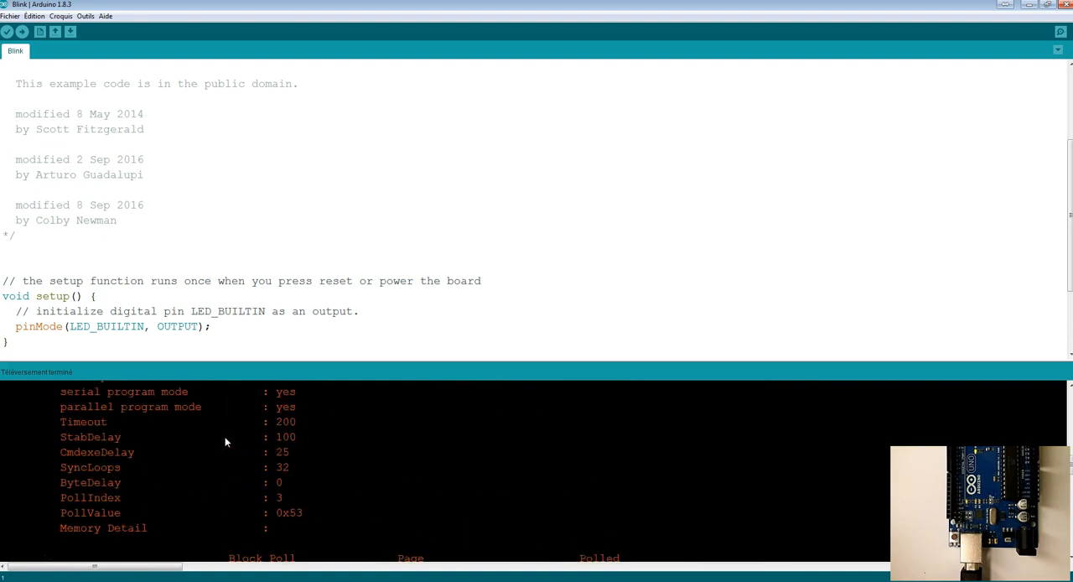
scroll(225, 442, "up", 2)
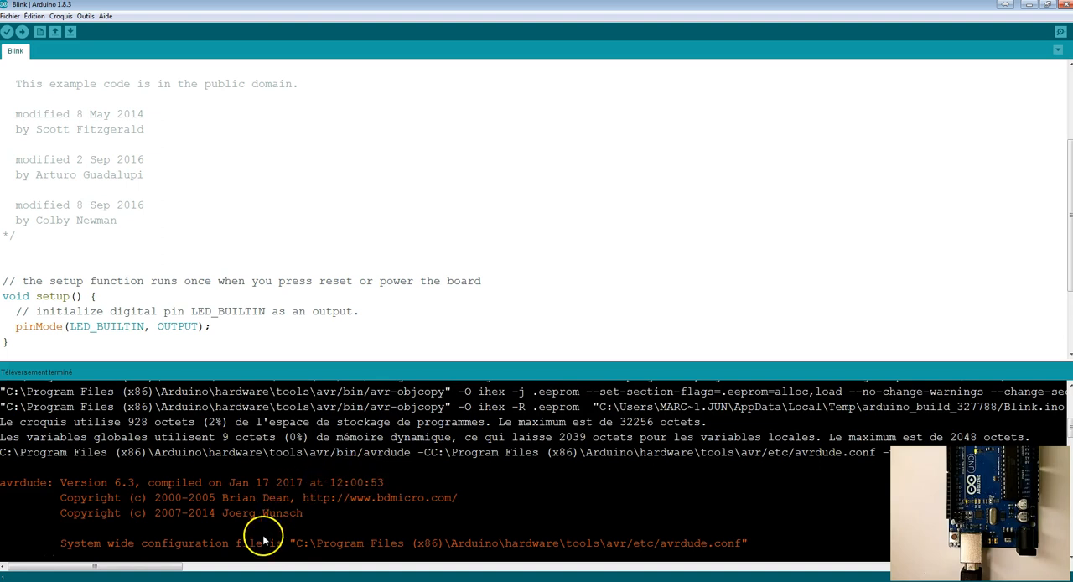
left_click_drag(2, 453, 412, 458)
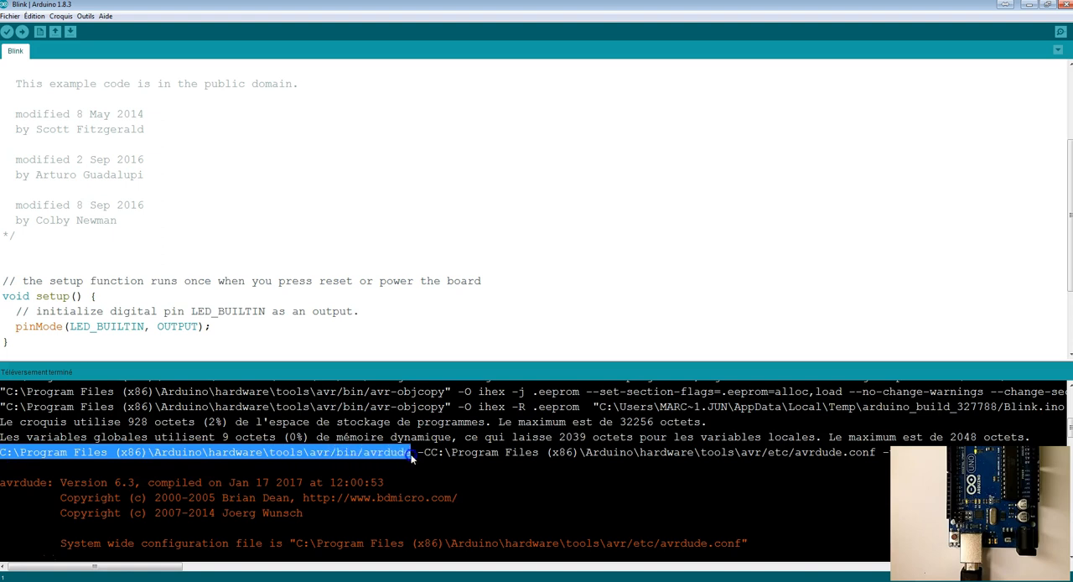
left_click_drag(413, 457, 1064, 454)
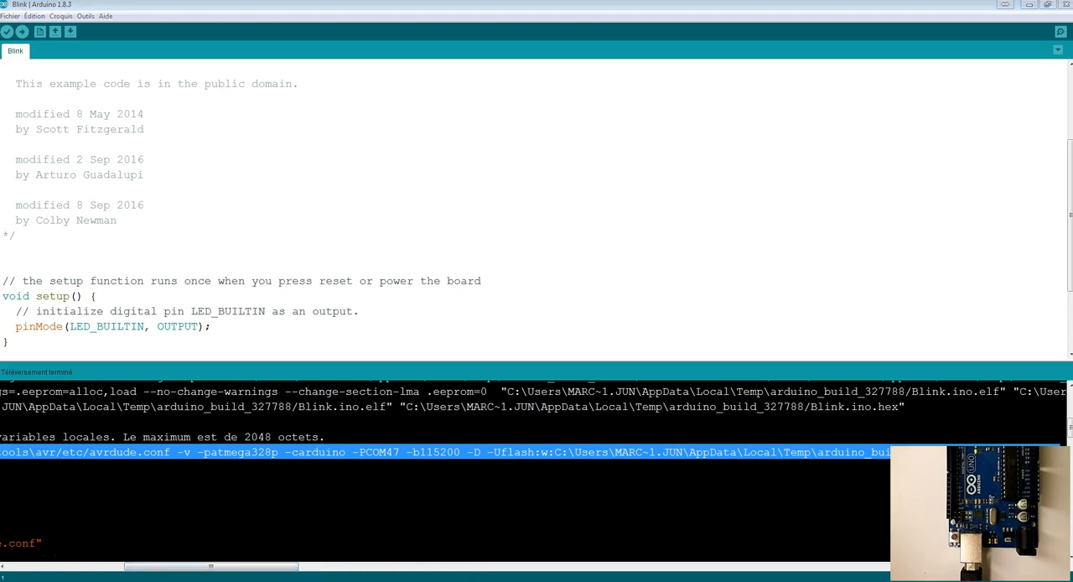
Step: Switch to Notepad++ and paste the copied avrdude command into the empty document
left_click(501, 578)
left_click_drag(1071, 84, 320, 107)
double_click(323, 107)
key("ctrl+v")
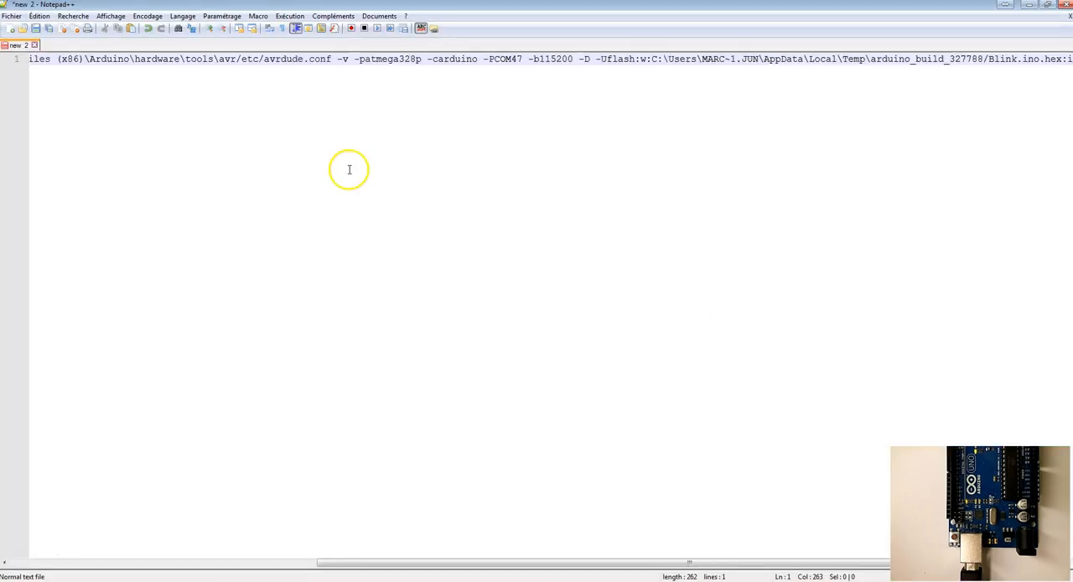
Step: Split the command so the arguments start on line 2, and append .exe to the avrdude path on line 1
key("Home")
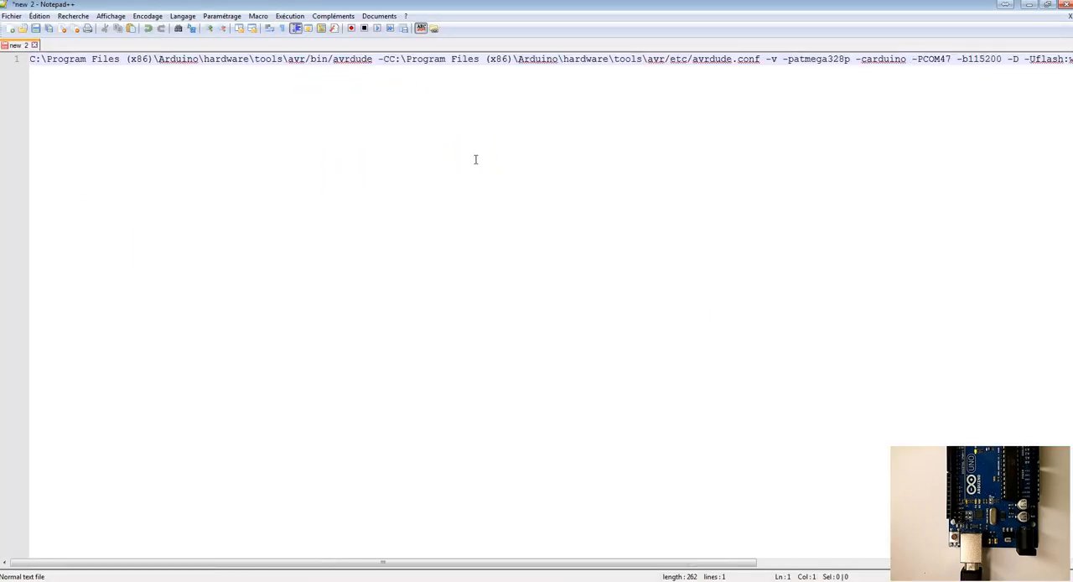
left_click(372, 59)
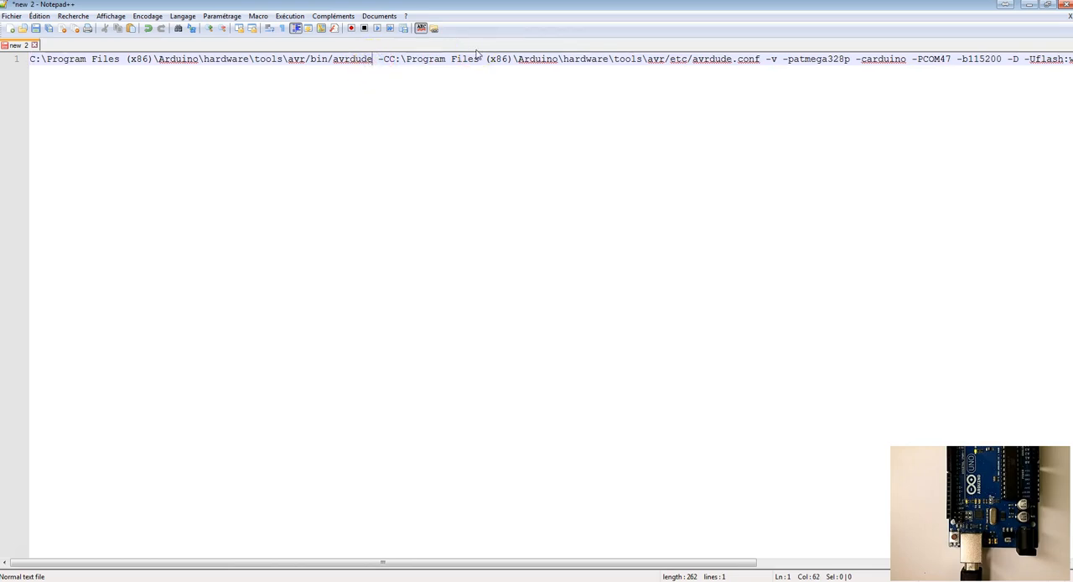
key("Return")
key("Delete")
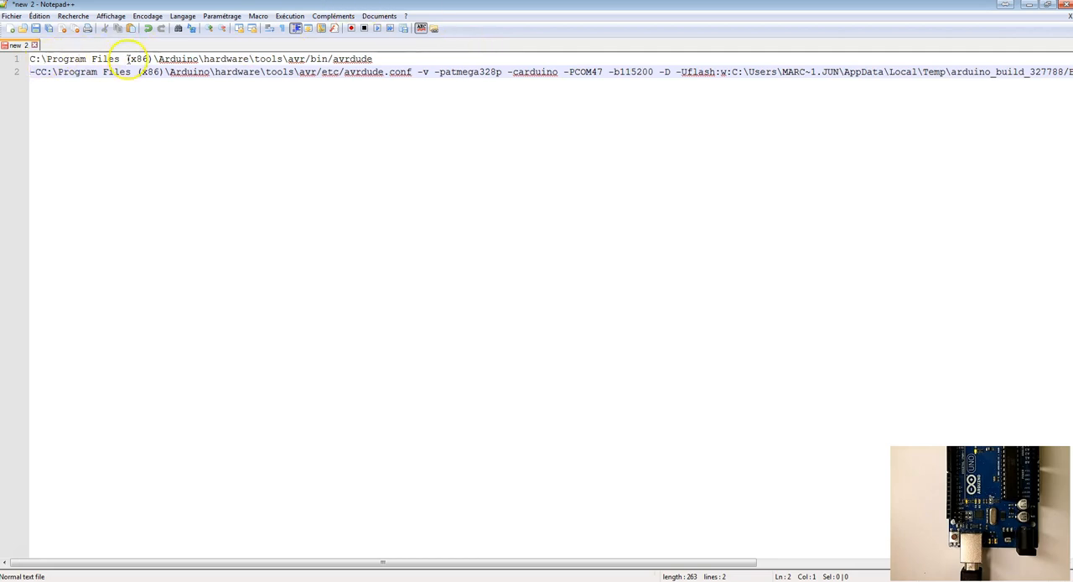
left_click(374, 58)
type(".exe")
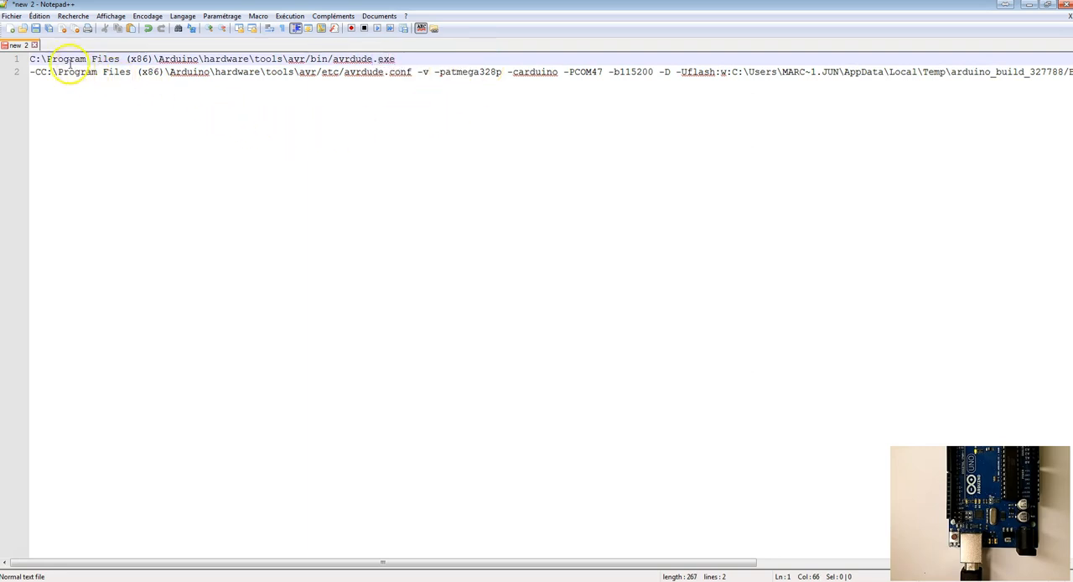
Step: Enclose the avrdude.conf path after -C in double quotation marks
left_click(39, 72)
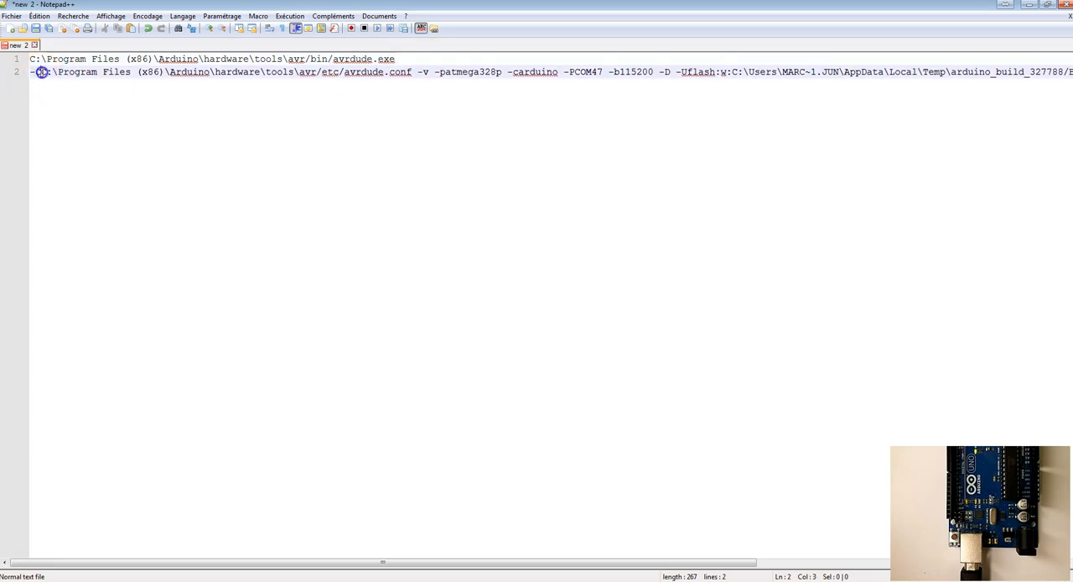
type("\"")
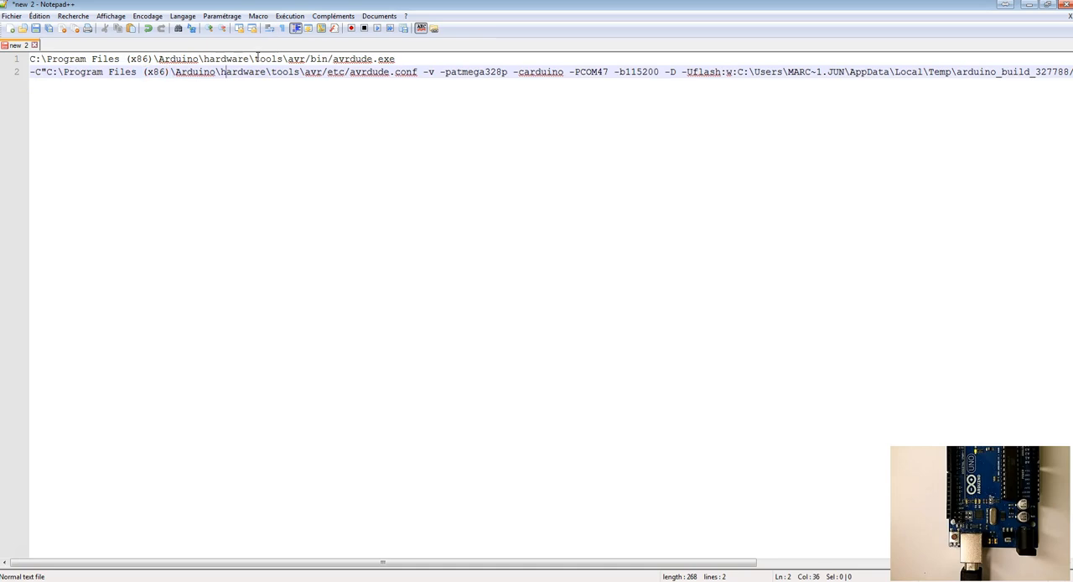
key("Right")
key("Right")
key("Right")
key("Right")
key("Right")
key("Right")
key("Right")
key("Right")
key("Right")
key("Right")
key("Right")
key("Right")
key("Right")
key("Right")
key("Right")
key("Right")
key("Right")
key("Right")
key("Right")
key("Right")
type("\"")
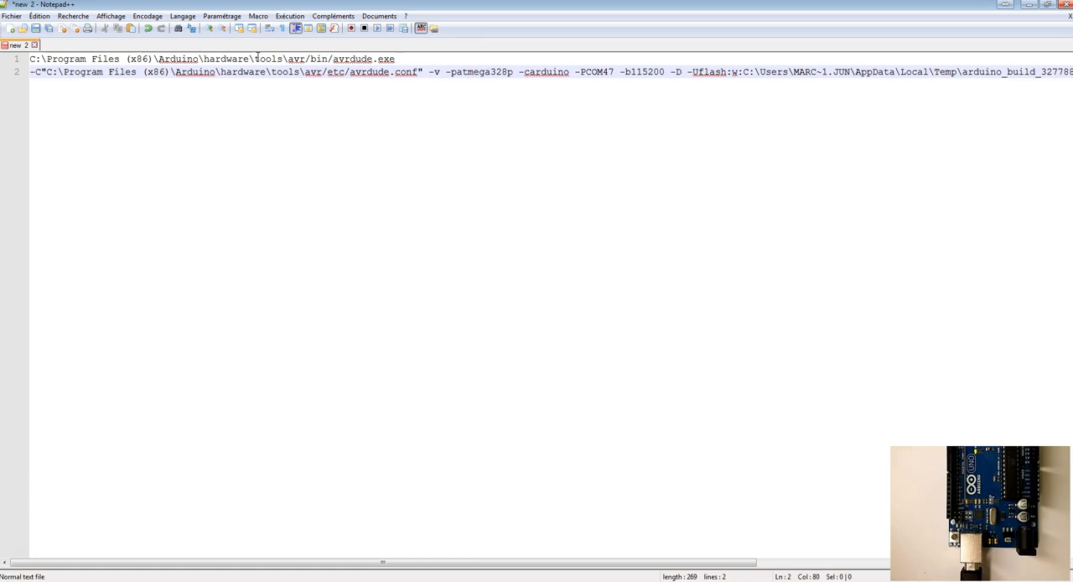
Step: Review the -v, -patmega328p and -carduino options, and prefix COM47 in the port argument with \\.\ to give -P\\.\COM47
key("shift+Left")
key("shift+Left")
key("shift+Left")
key("shift+Left")
key("shift+Left")
key("shift+Left")
key("shift+Left")
key("shift+Left")
key("shift+Left")
key("shift+Left")
key("shift+Left")
key("shift+Left")
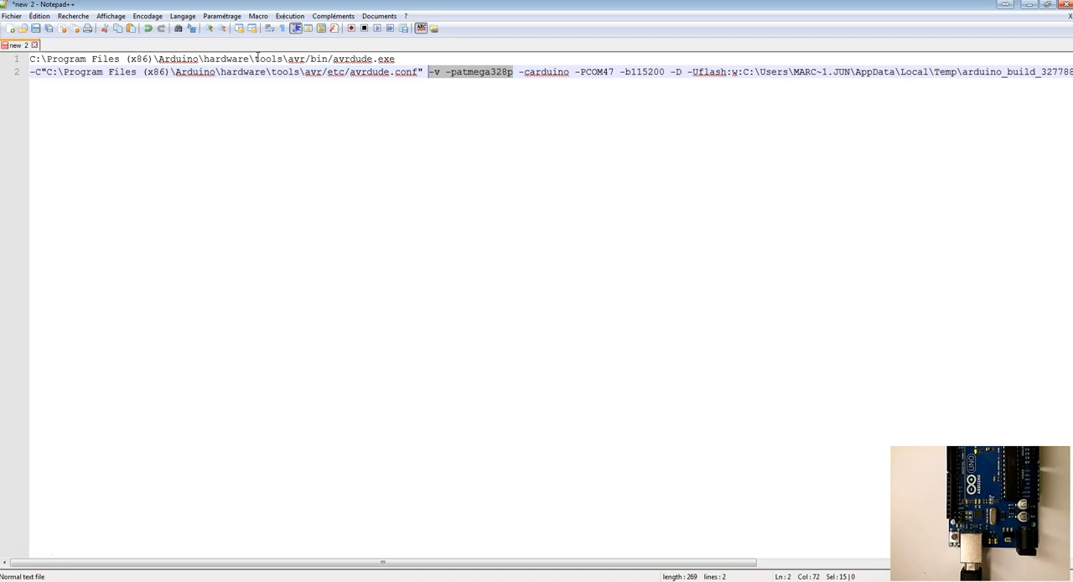
double_click(538, 72)
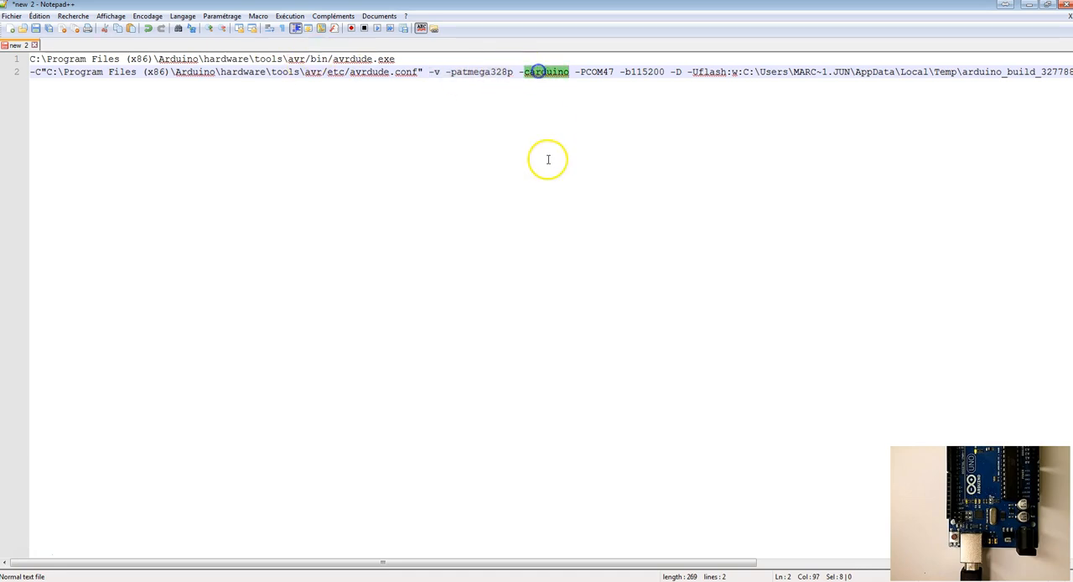
left_click(587, 72)
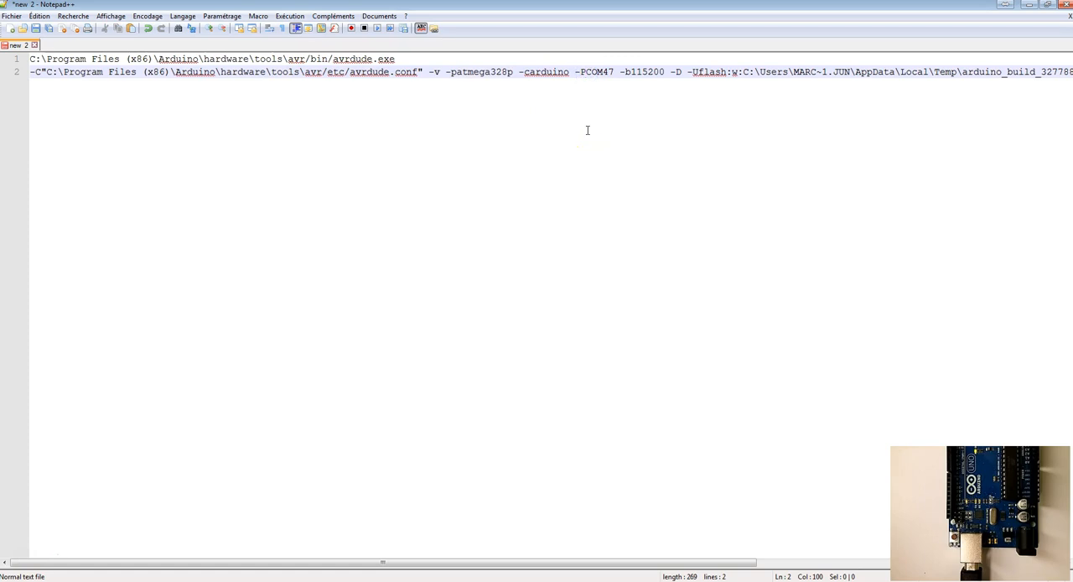
type("\\\\")
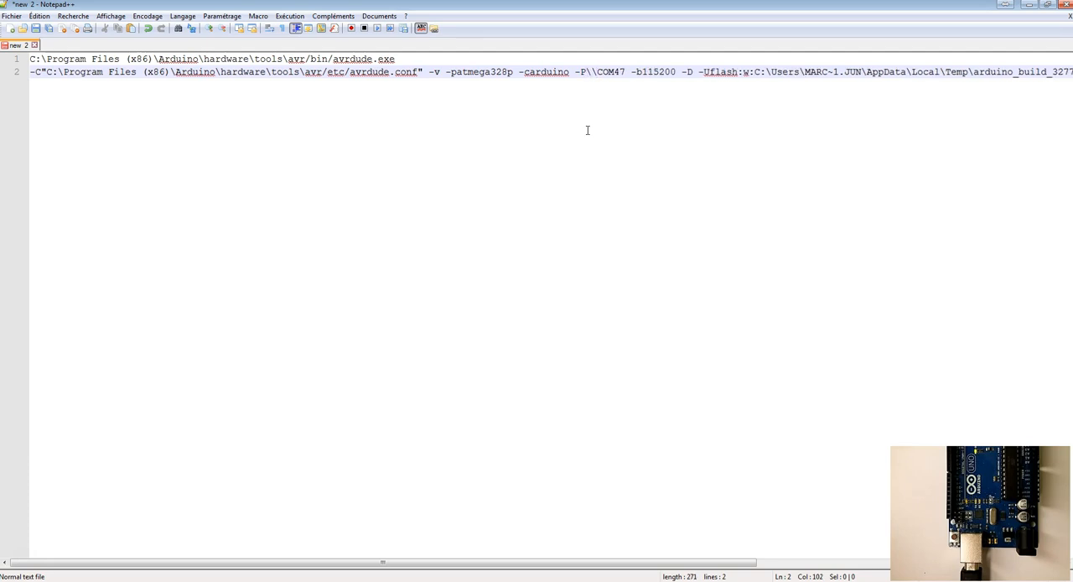
type(".\\")
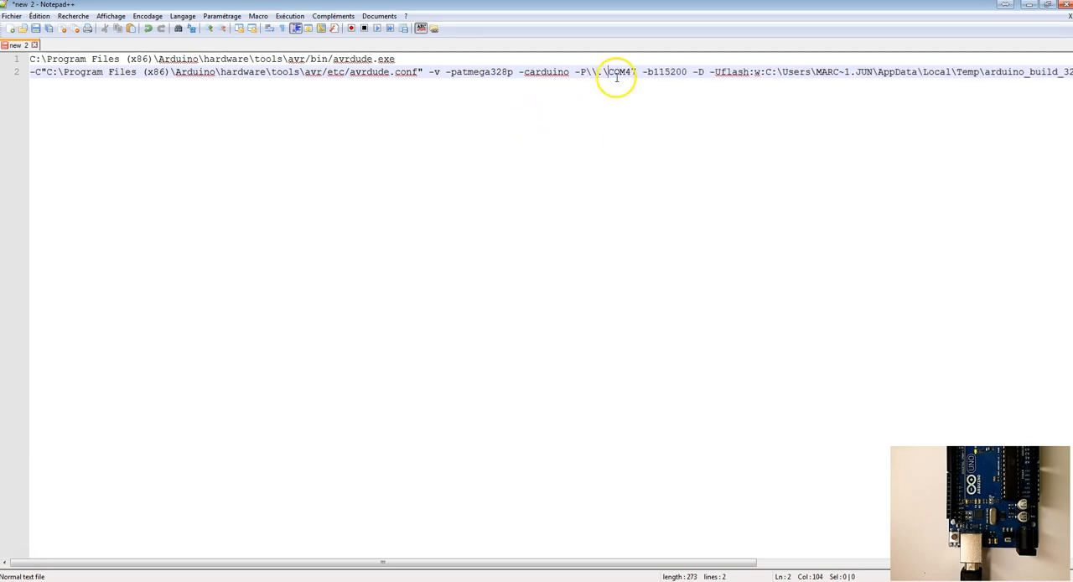
Step: Replace the temporary Blink.ino.hex path in the -Uflash argument with "$(ProjectDir)Debug\$(TargetName).hex"
left_click_drag(496, 561, 695, 564)
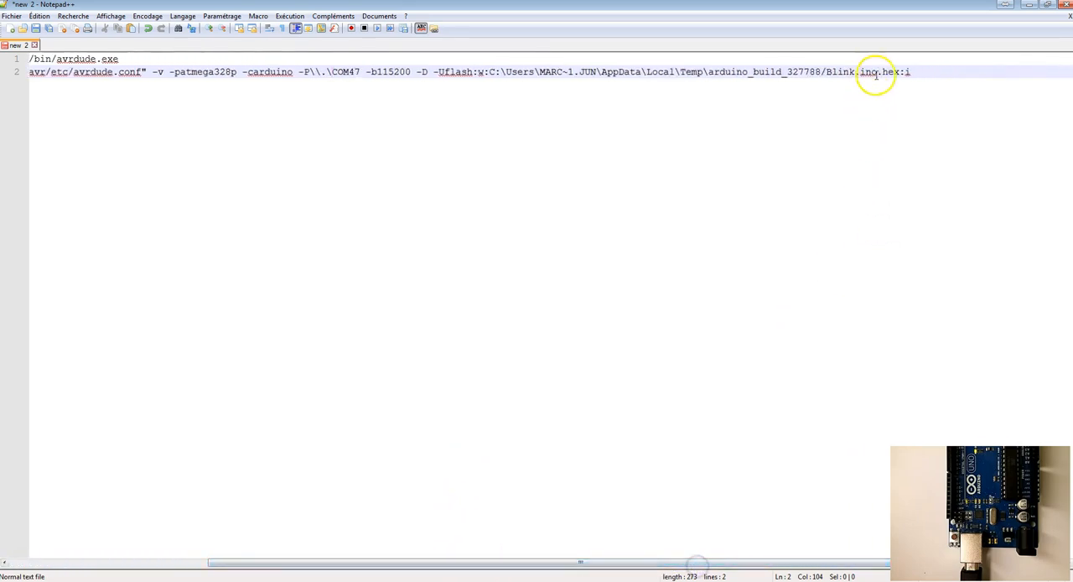
left_click_drag(900, 72, 488, 73)
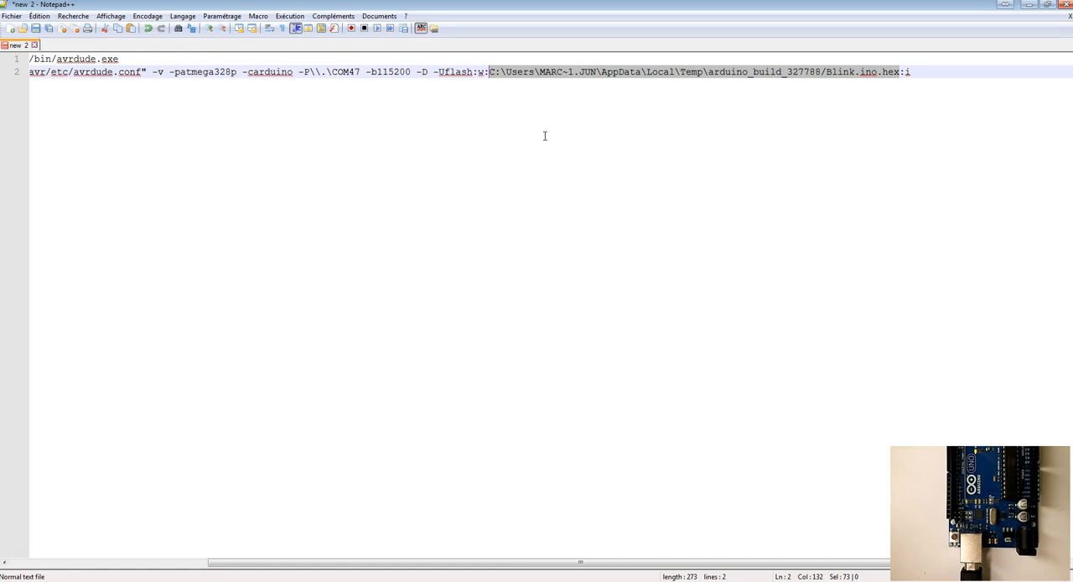
key("Delete")
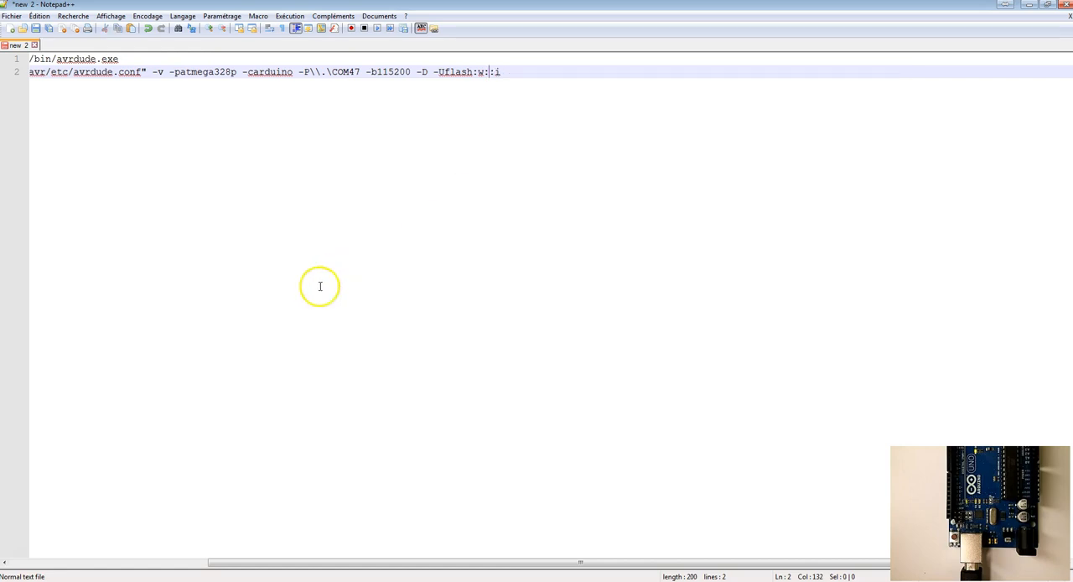
left_click(25, 561)
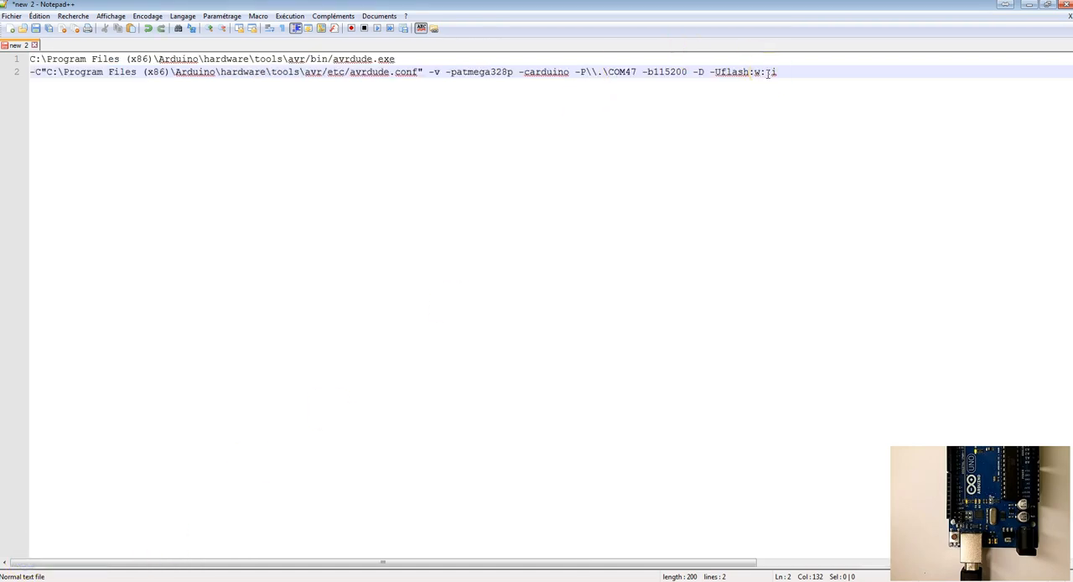
type("\"$(ProjectDir)Debug\\$(TargetName).hex\"")
left_click_drag(770, 72, 869, 72)
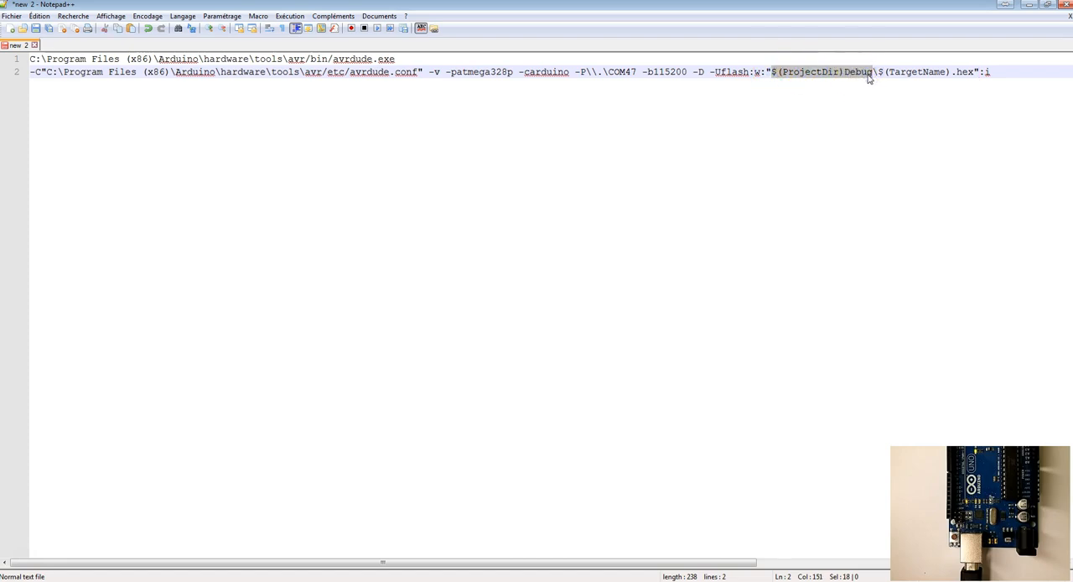
left_click_drag(879, 72, 949, 72)
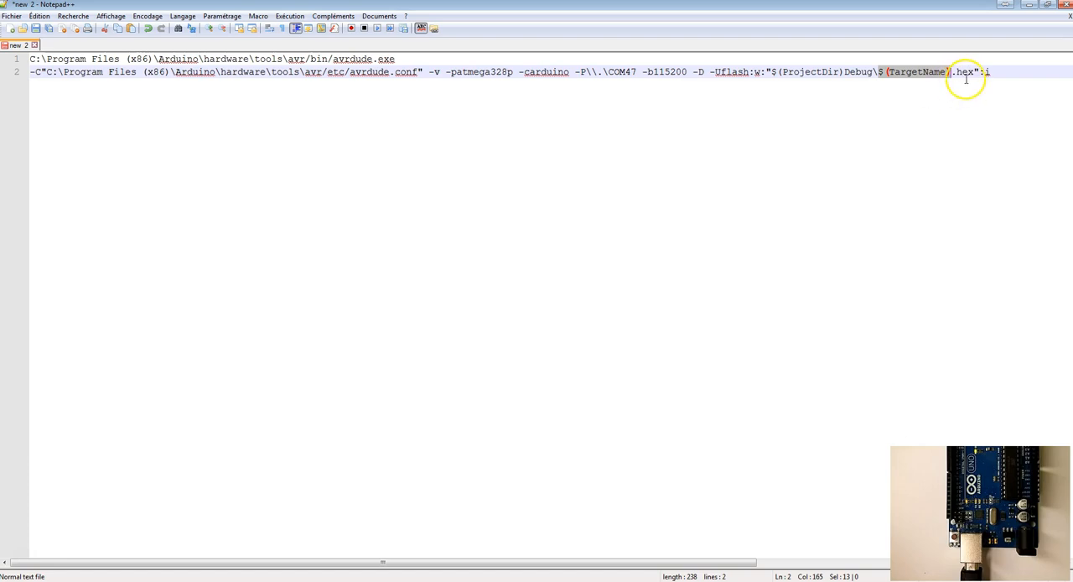
left_click(965, 82)
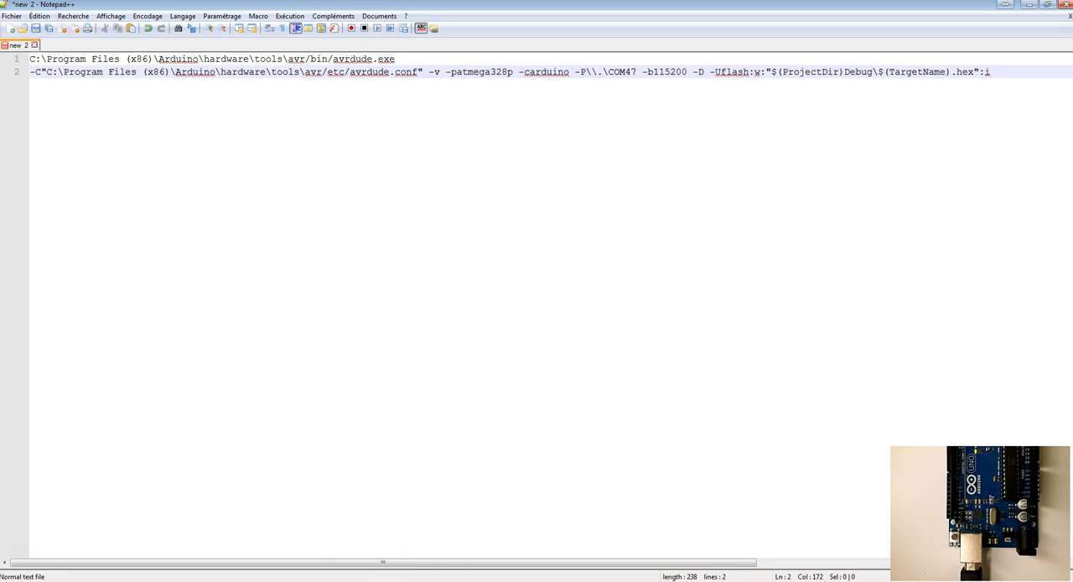
Step: Switch to Atmel Studio and create a new C/C++ project from the GCC C++ Executable Project template
left_click(373, 580)
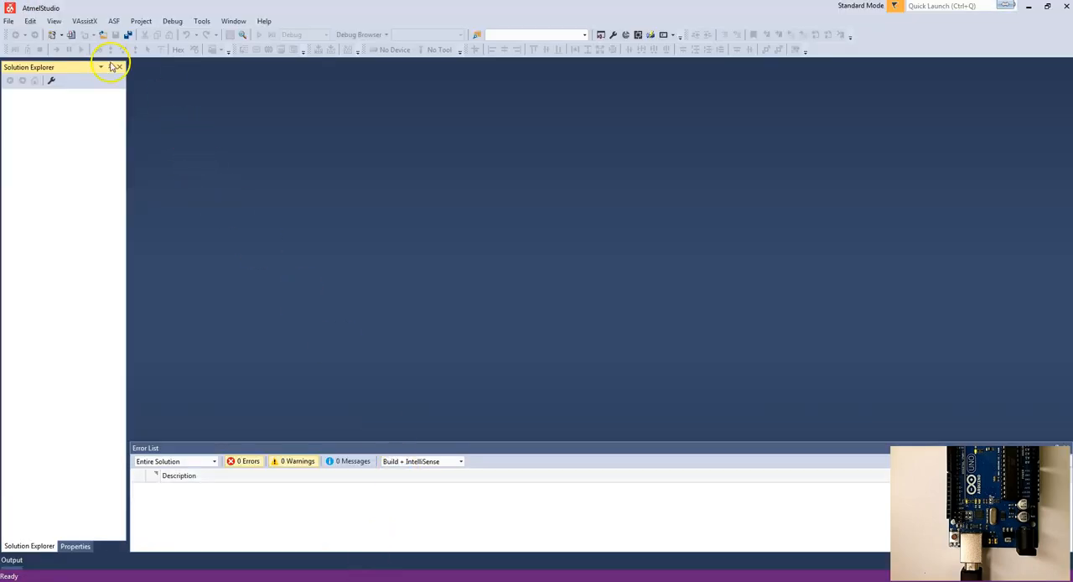
left_click(8, 21)
mouse_move(23, 35)
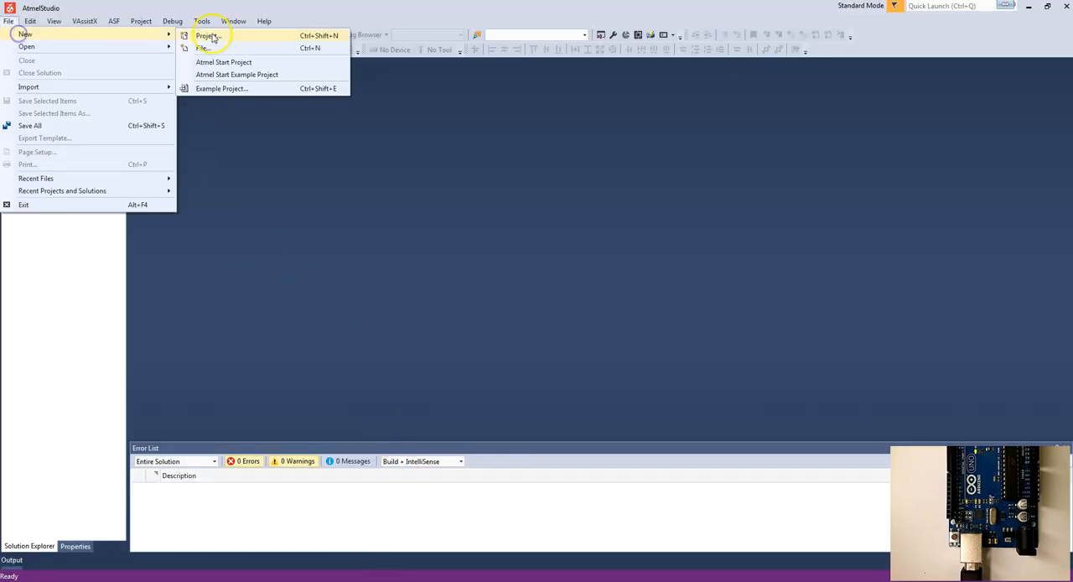
left_click(201, 36)
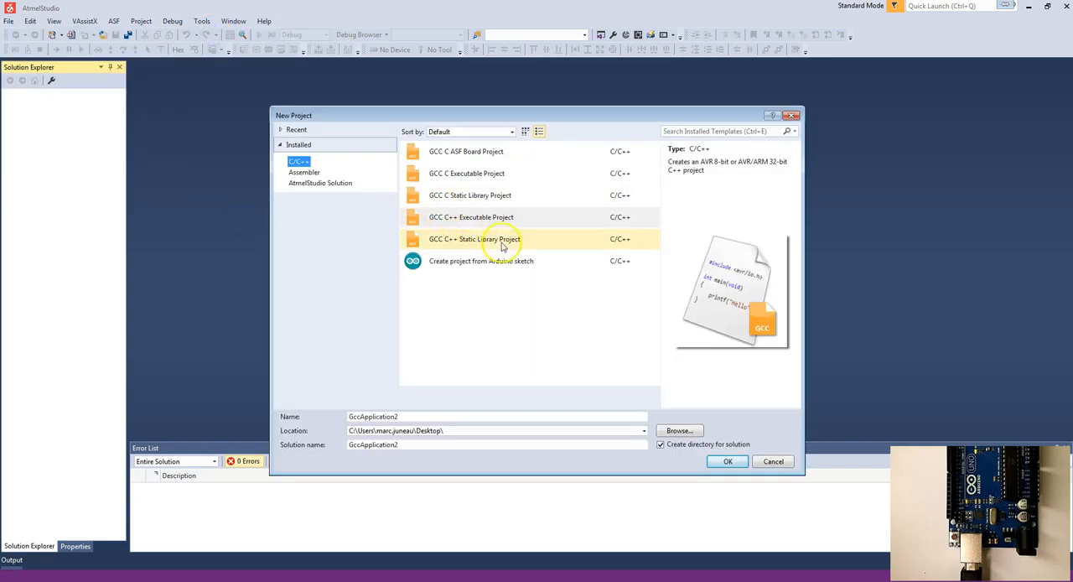
left_click(729, 462)
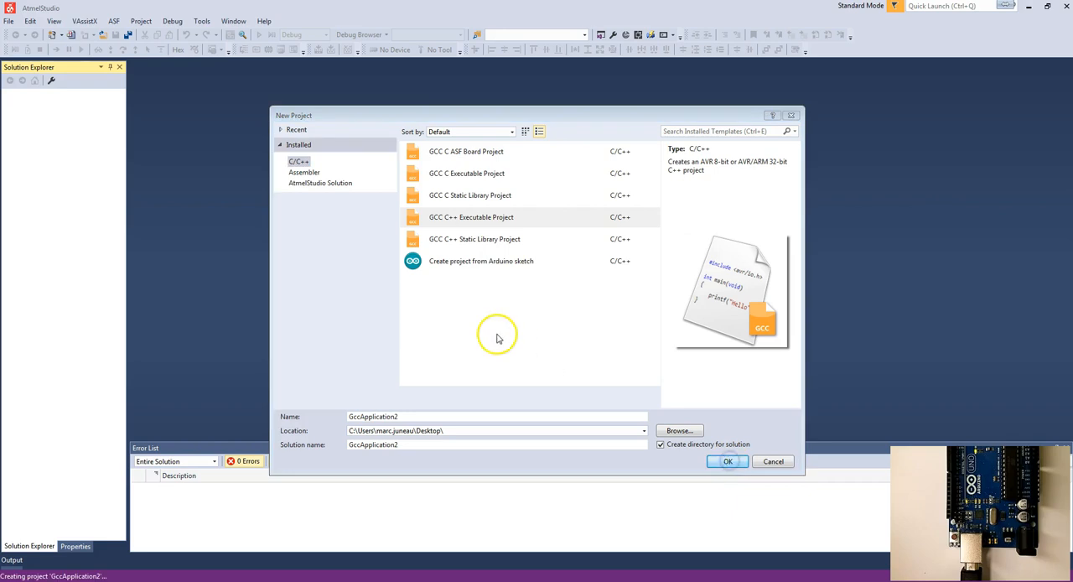
Step: Choose ATmega328P from the ATmega device family as the project's target device and finish creating GccApplication2
left_click(430, 180)
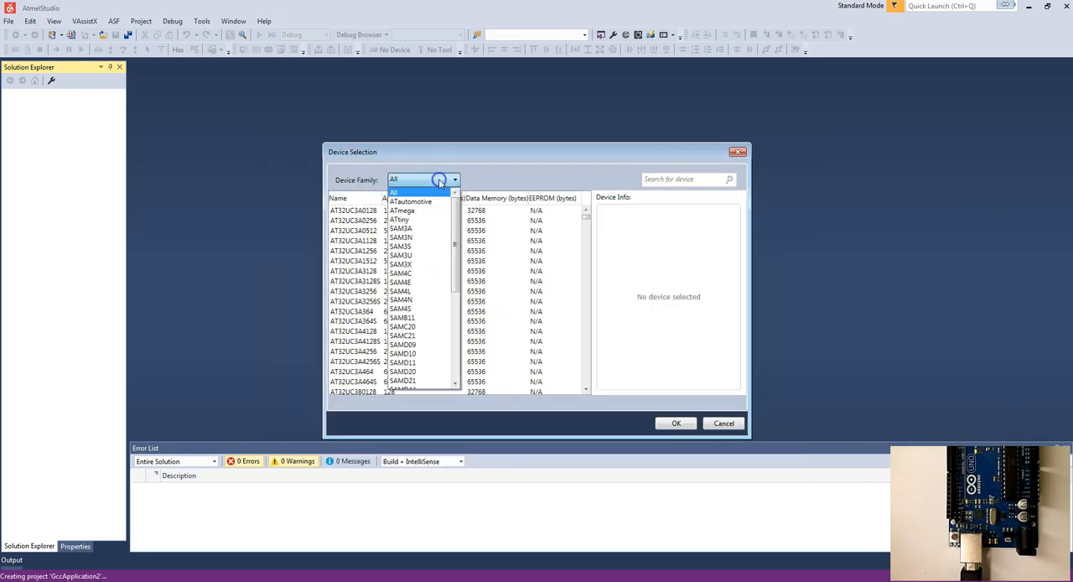
left_click(430, 214)
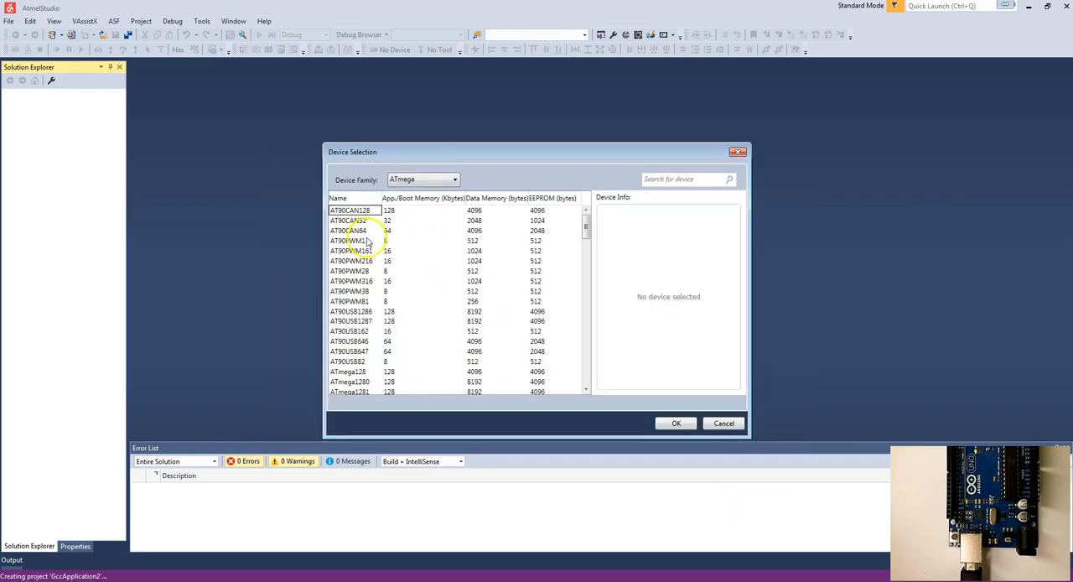
left_click_drag(587, 223, 587, 310)
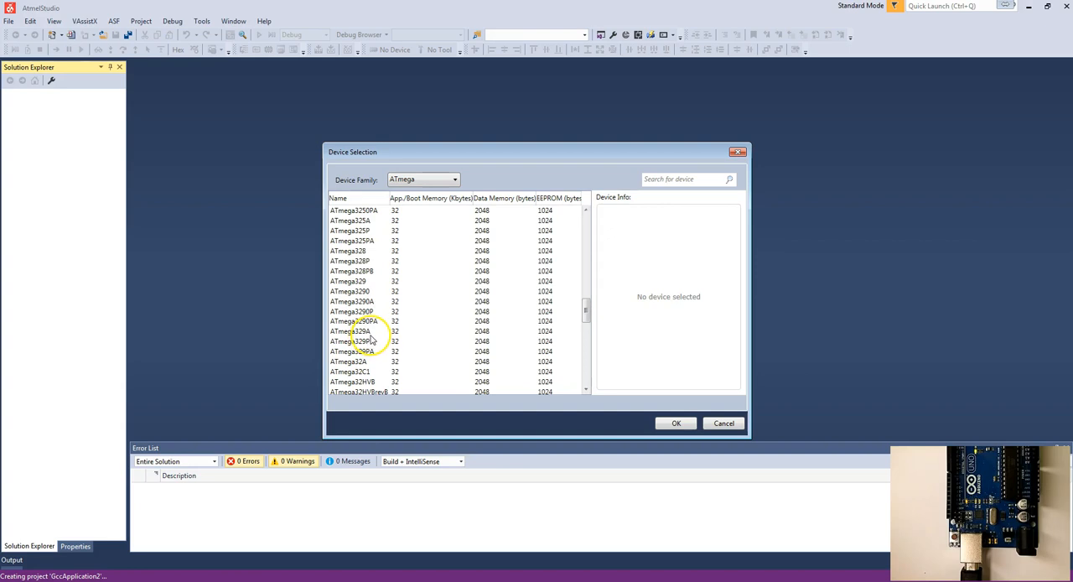
left_click(364, 261)
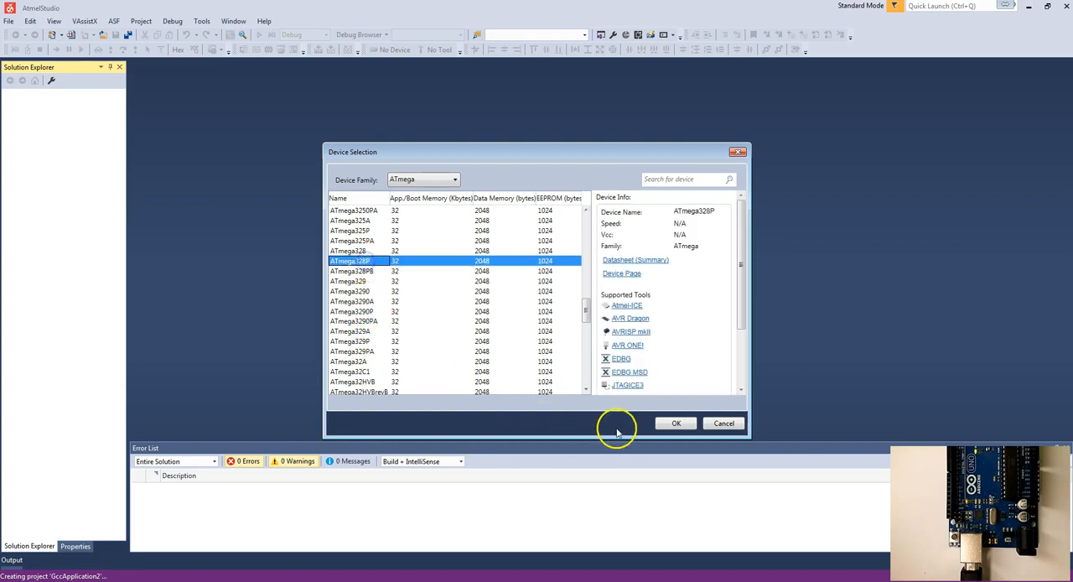
left_click(672, 424)
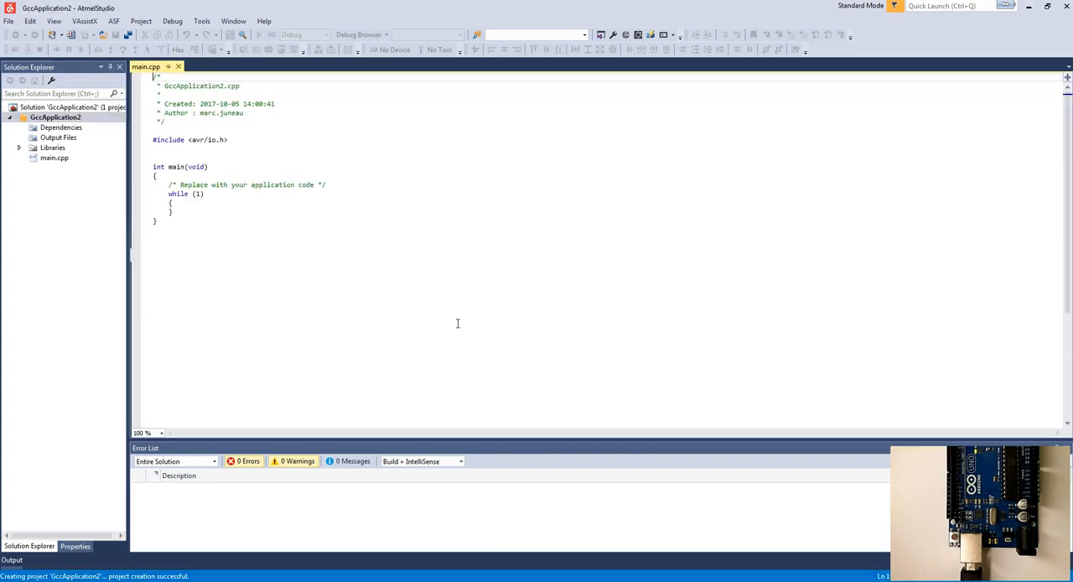
left_click(201, 234)
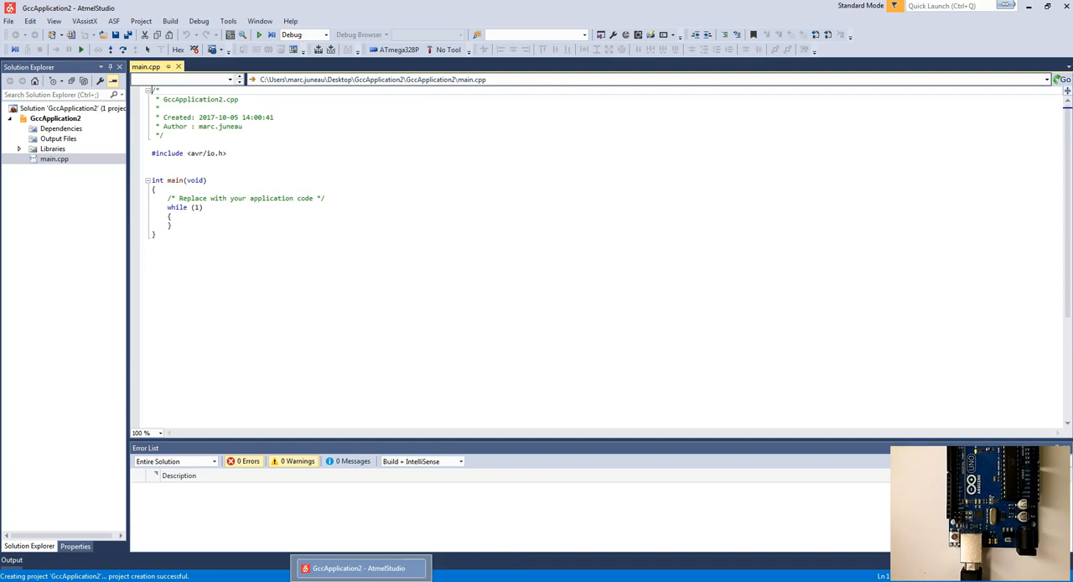
Step: Switch to the Arduino Uno Rev3 schematic in Adobe Reader and trace the yellow LED's SCK signal to its ATmega328P port pin
left_click(419, 579)
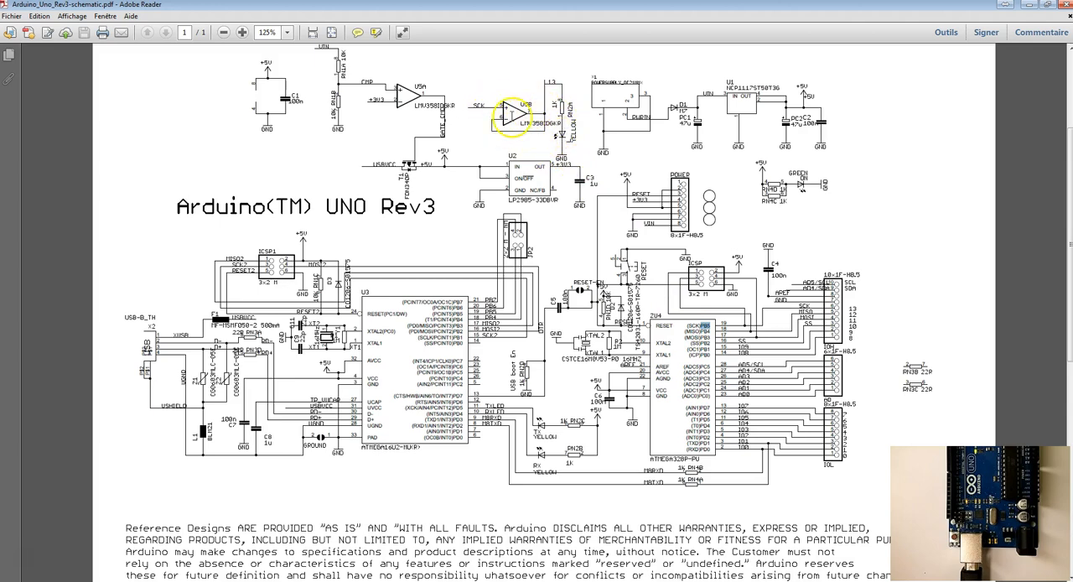
left_click(479, 107)
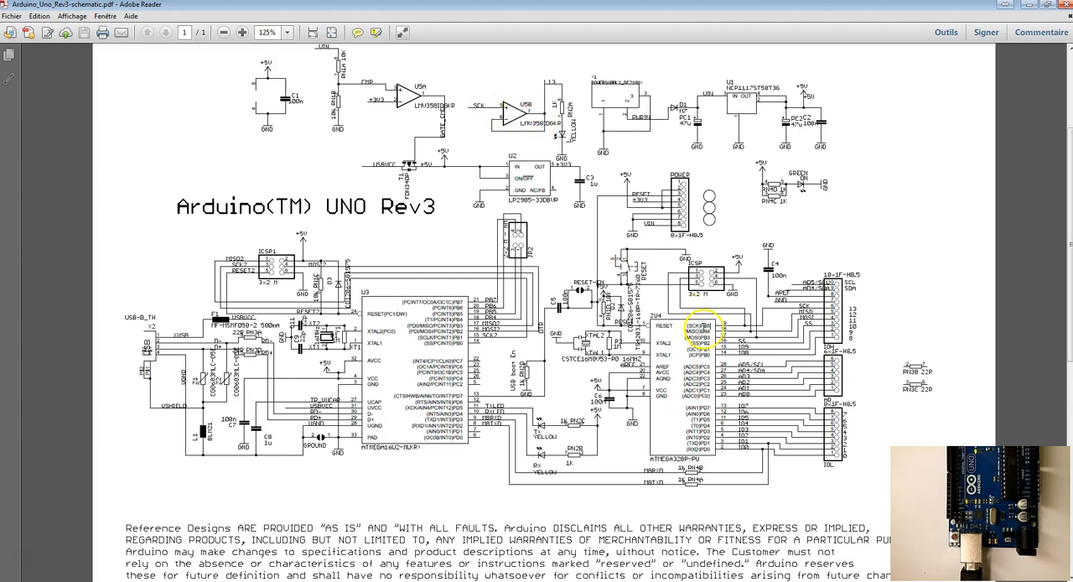
left_click(702, 328)
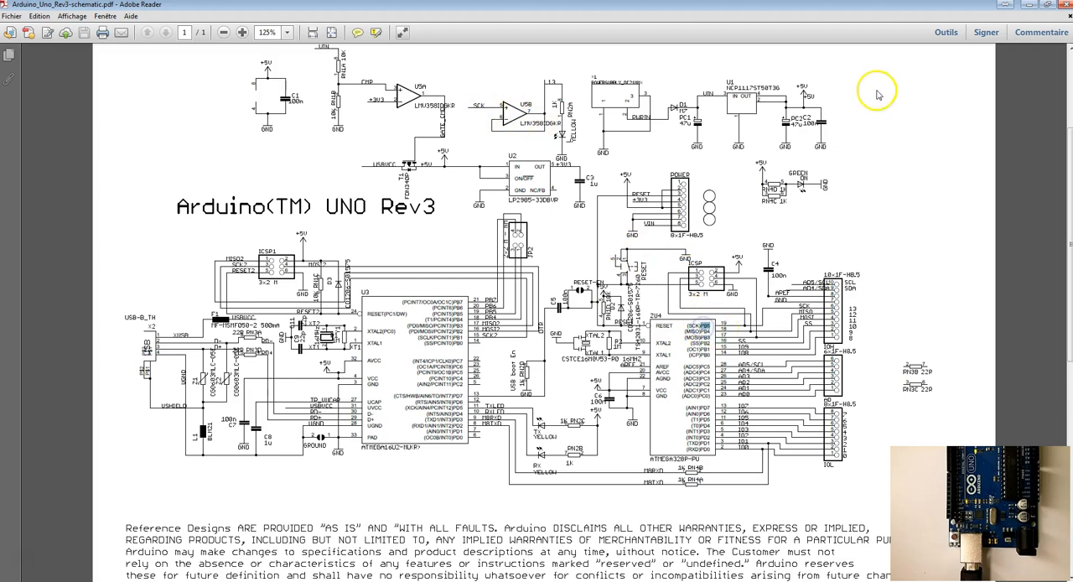
left_click(1030, 7)
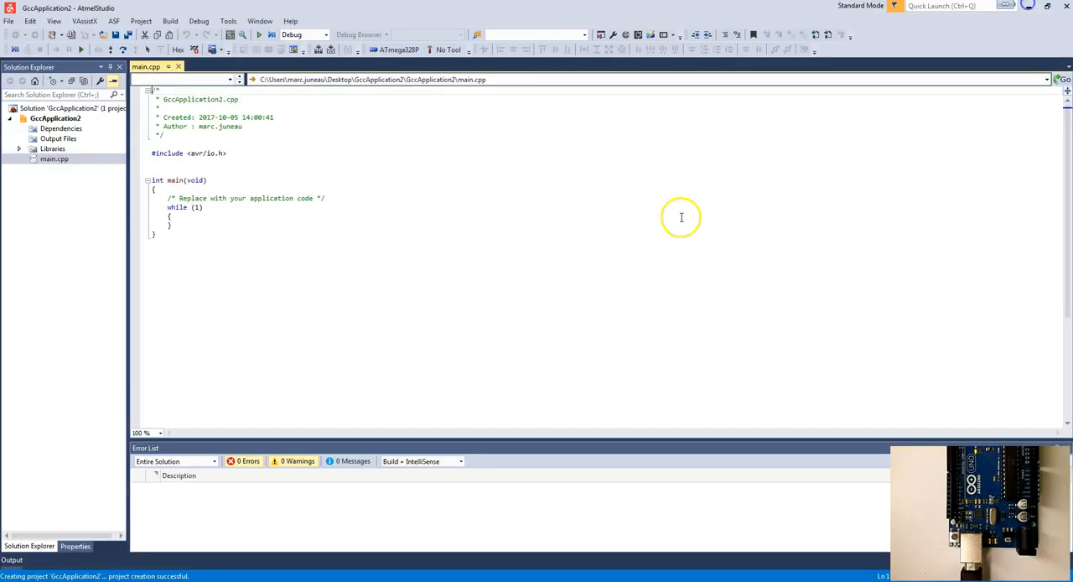
Step: Back in Atmel Studio's main.cpp, add blank lines below the avr/io.h include and replace the placeholder comment in main with empty lines
left_click(228, 154)
key("Return")
key("Return")
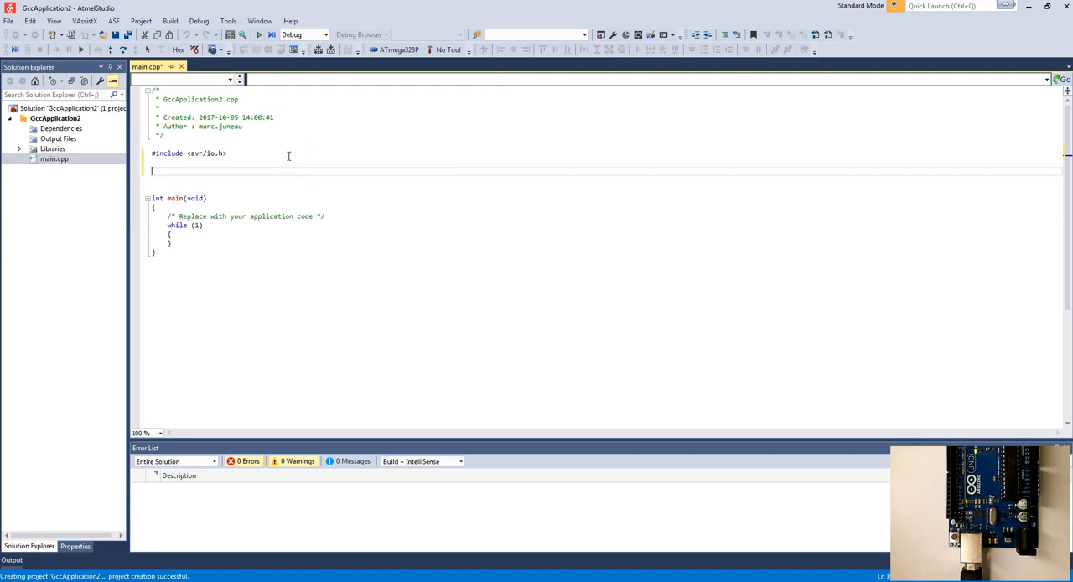
left_click(217, 199)
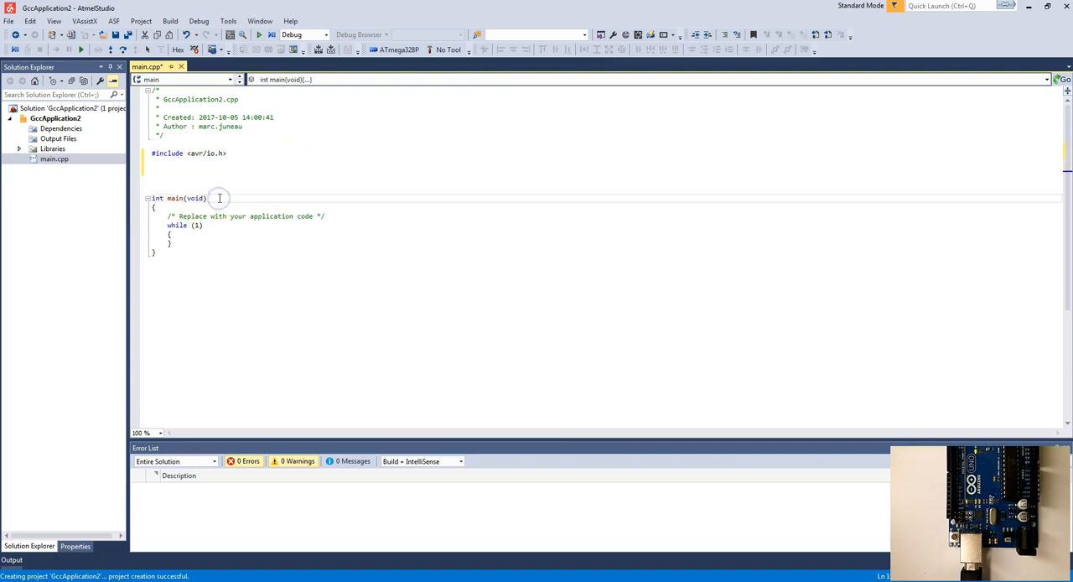
key("Return")
key("Down")
key("shift+Down")
key("Delete")
key("Up")
key("Up")
key("Return")
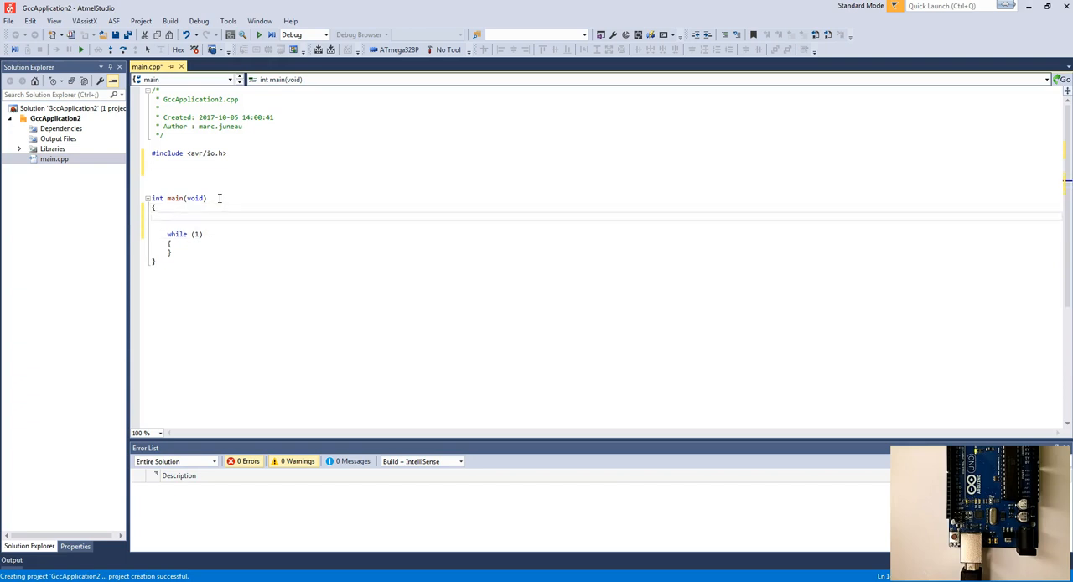
Step: Add the statement DDRB |= (1<<5); at the start of main, before the while loop
type("DDRB |= (1<<5);")
key("Return")
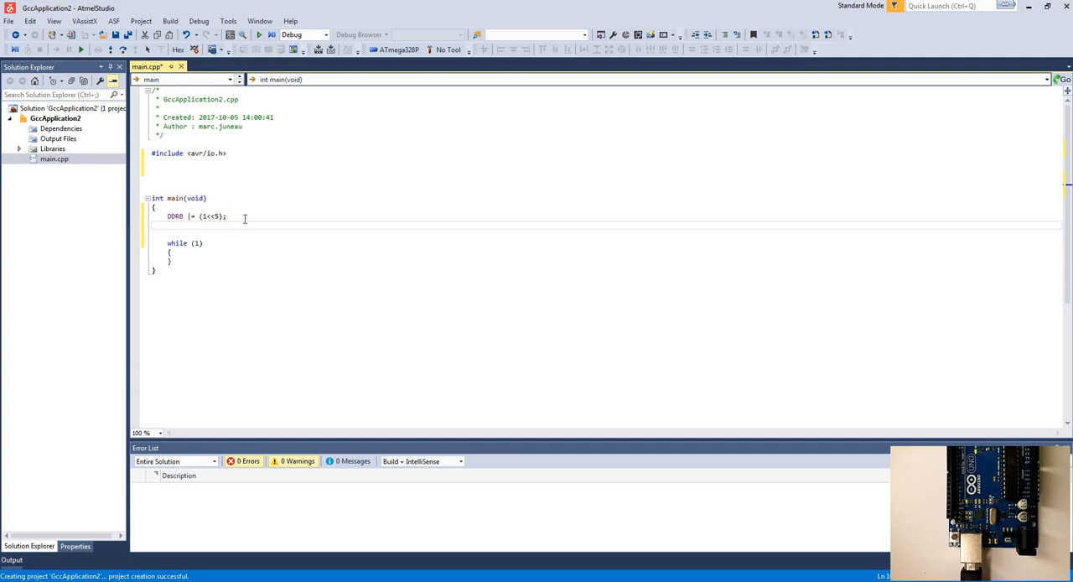
Step: Add PORTB |= (1<<5); below the DDRB statement and align the |= operators of both lines
type("P")
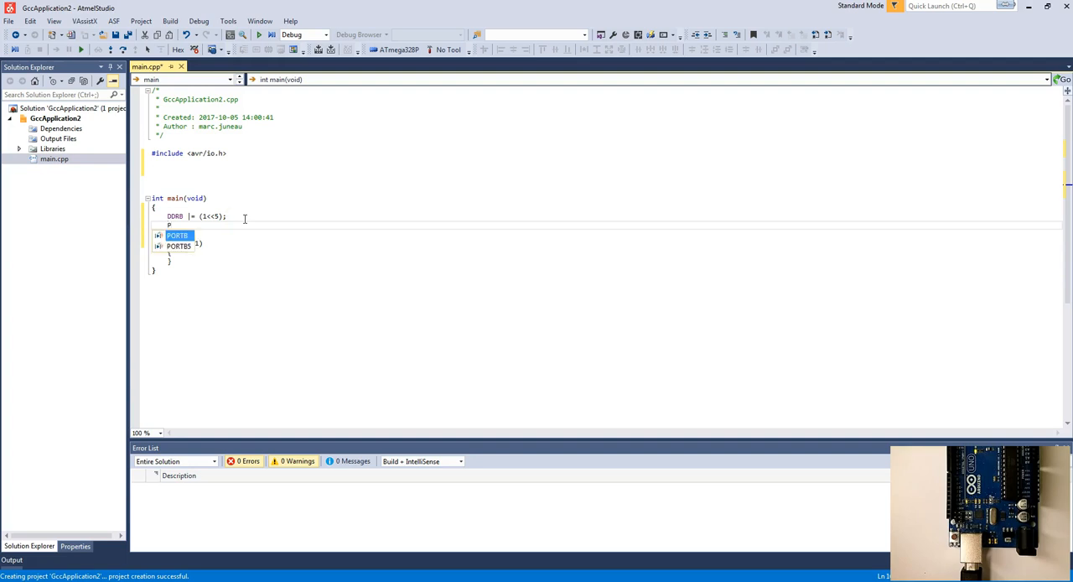
type("ORTB |=")
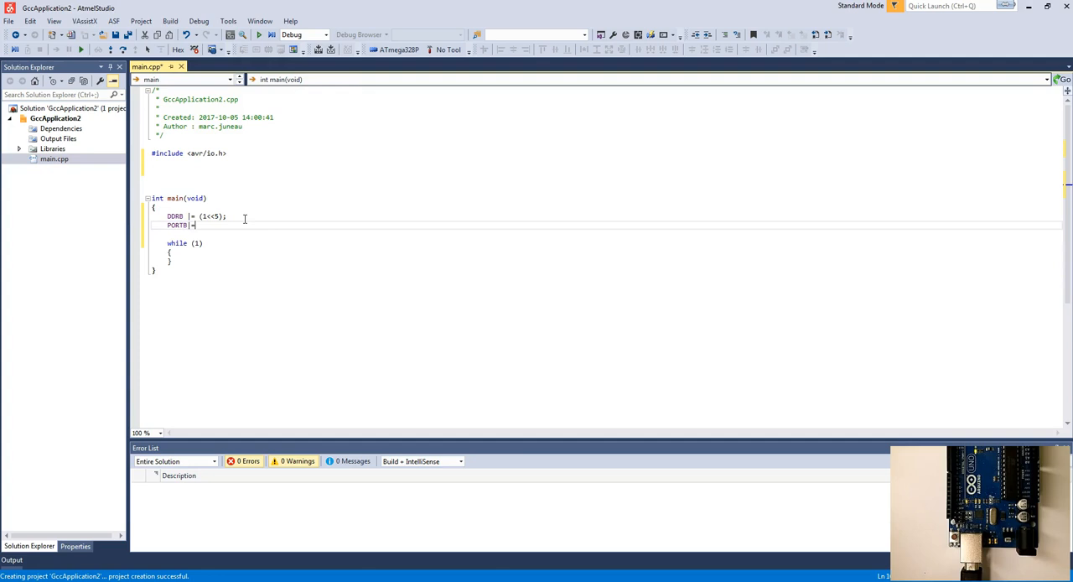
type("(1<<5);")
left_click(194, 224)
left_click(189, 224)
left_click(187, 215)
Step: Save main.cpp and build the GccApplication2 project
key("ctrl+s")
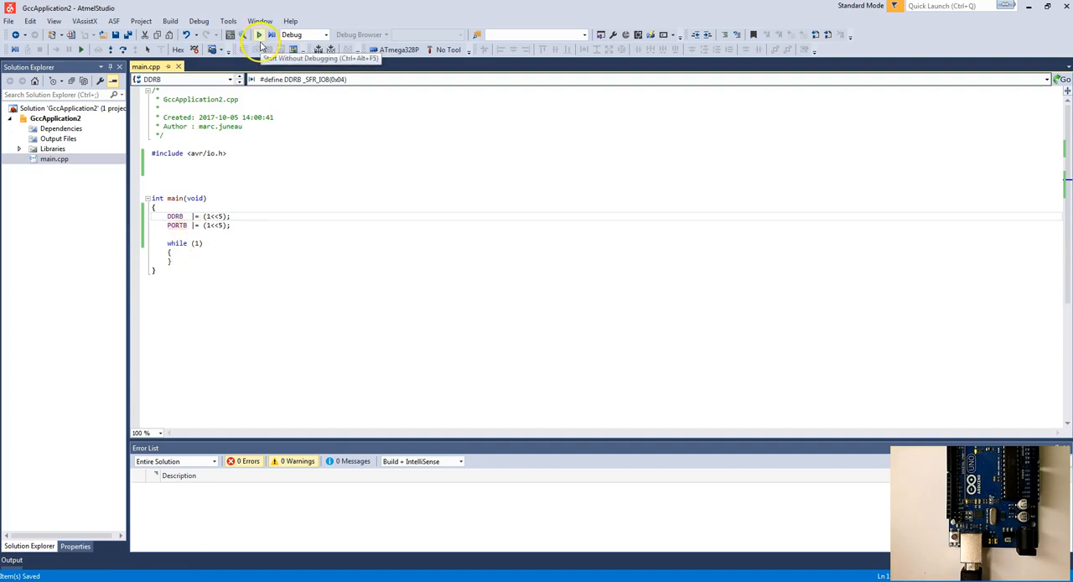
left_click(324, 51)
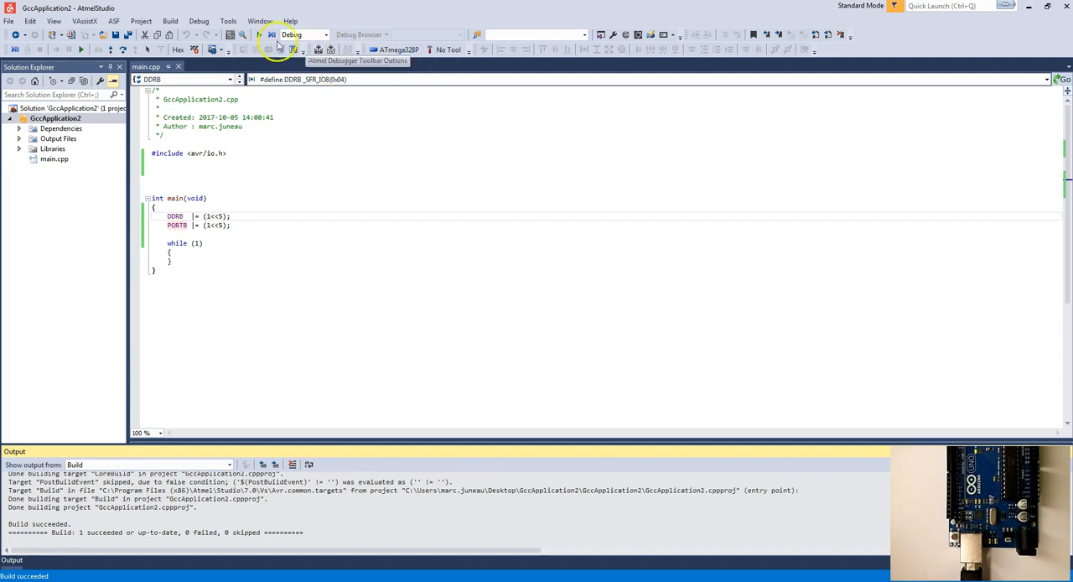
Step: Add a new external tool in Atmel Studio with the title Avrdude
left_click(228, 21)
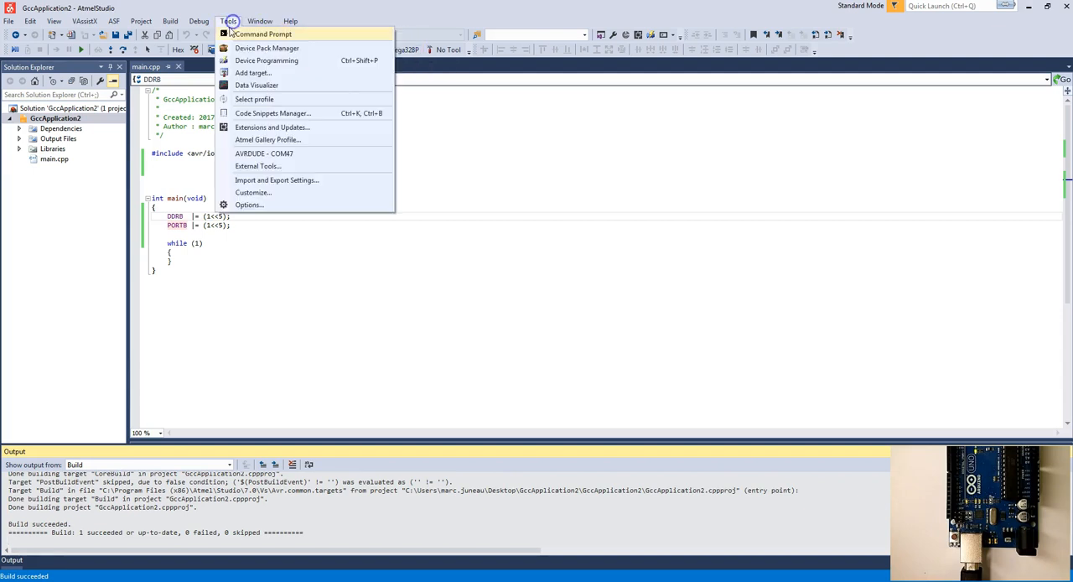
left_click(249, 167)
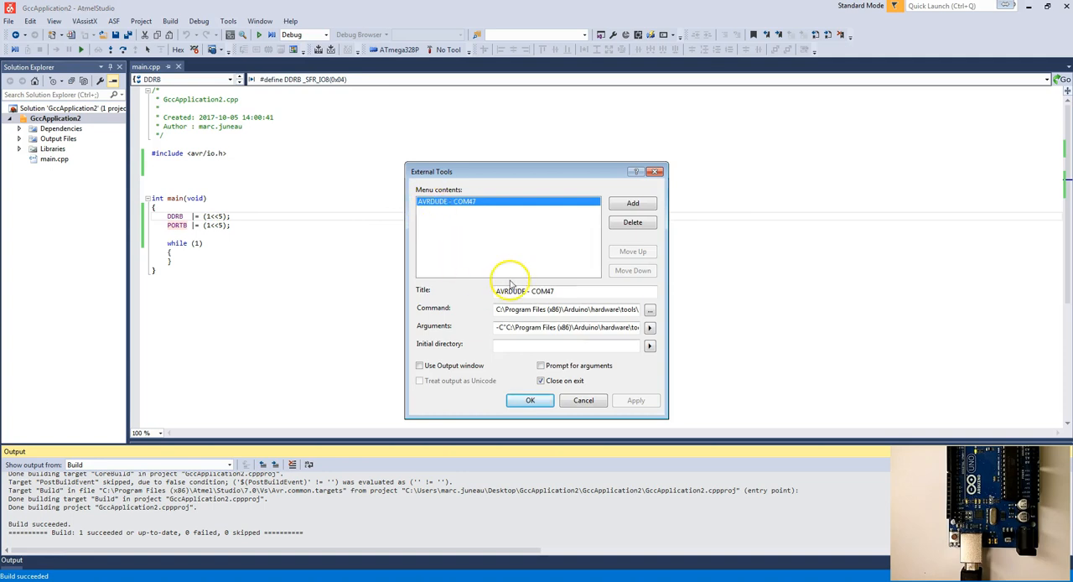
left_click(630, 204)
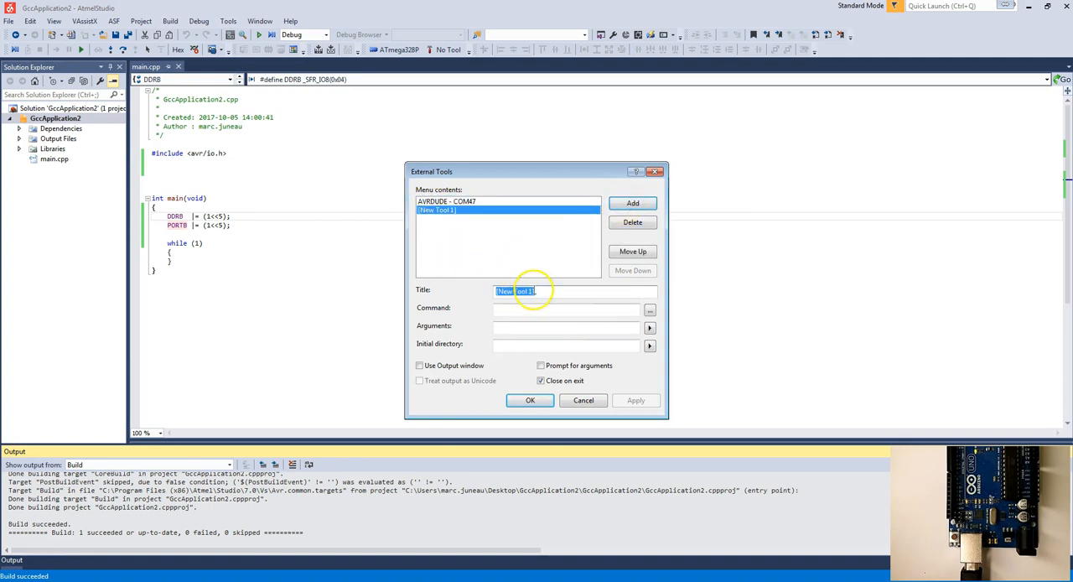
type("A")
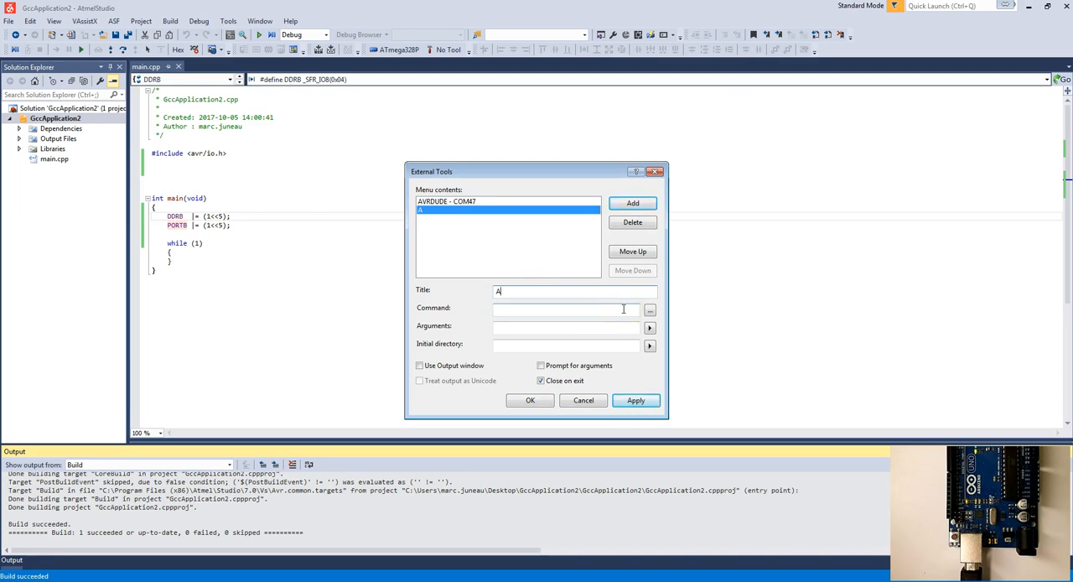
type("vrdude")
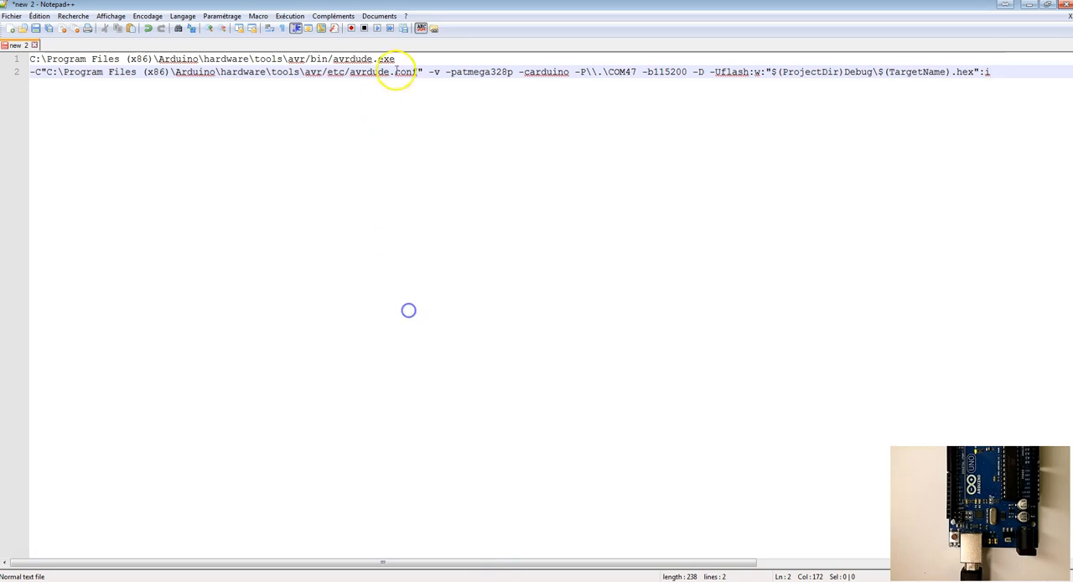
Step: Copy the avrdude.exe path from the Notepad++ note into the Avrdude tool's Command setting
left_click_drag(395, 59, 30, 58)
key("ctrl+c")
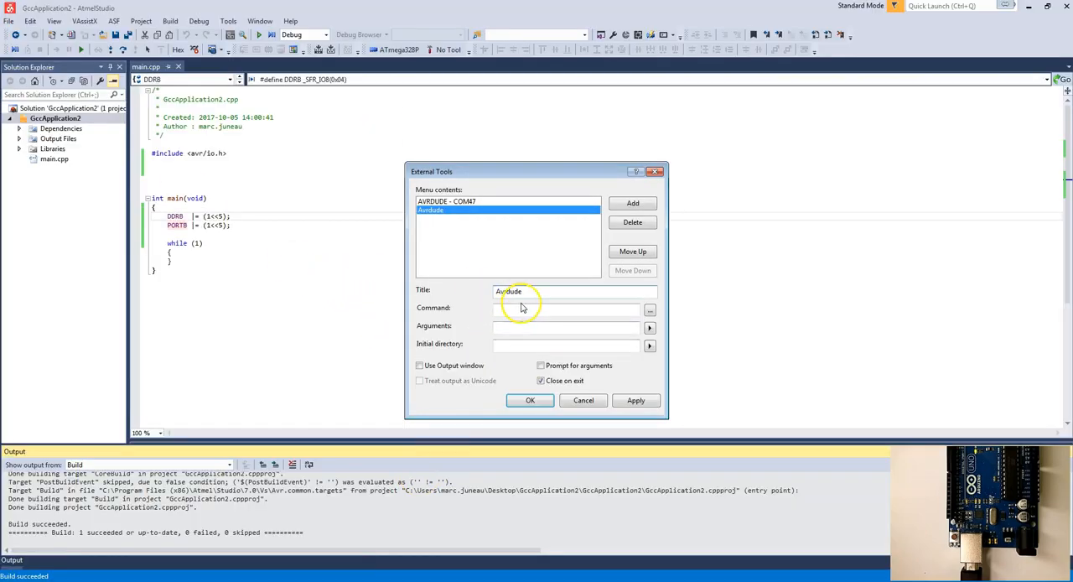
left_click(522, 309)
key("ctrl+v")
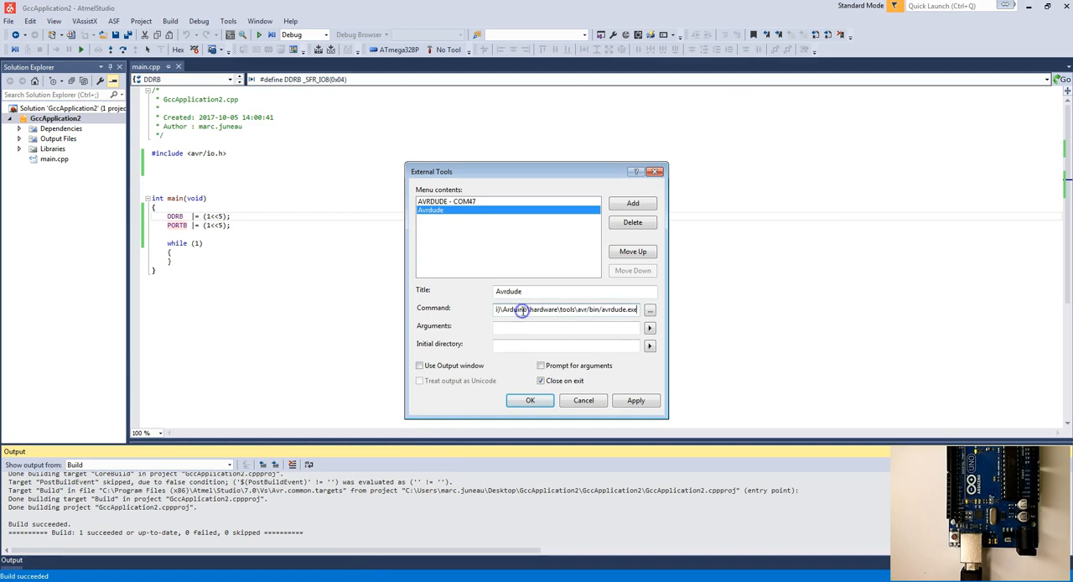
Step: Copy the full avrdude options line from Notepad++ into the Avrdude tool's Arguments and save the external tool
left_click(531, 326)
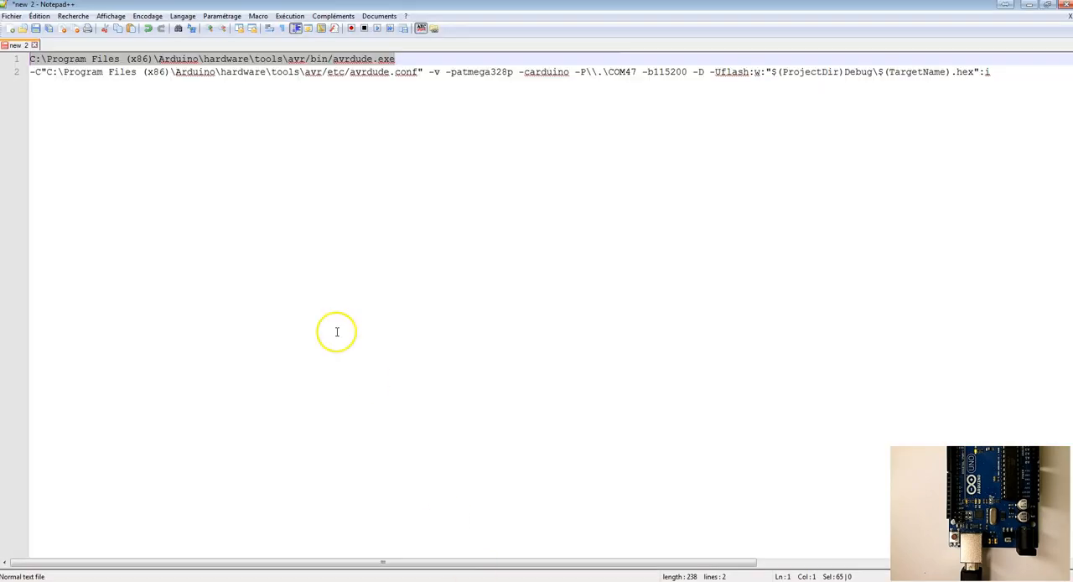
left_click(259, 223)
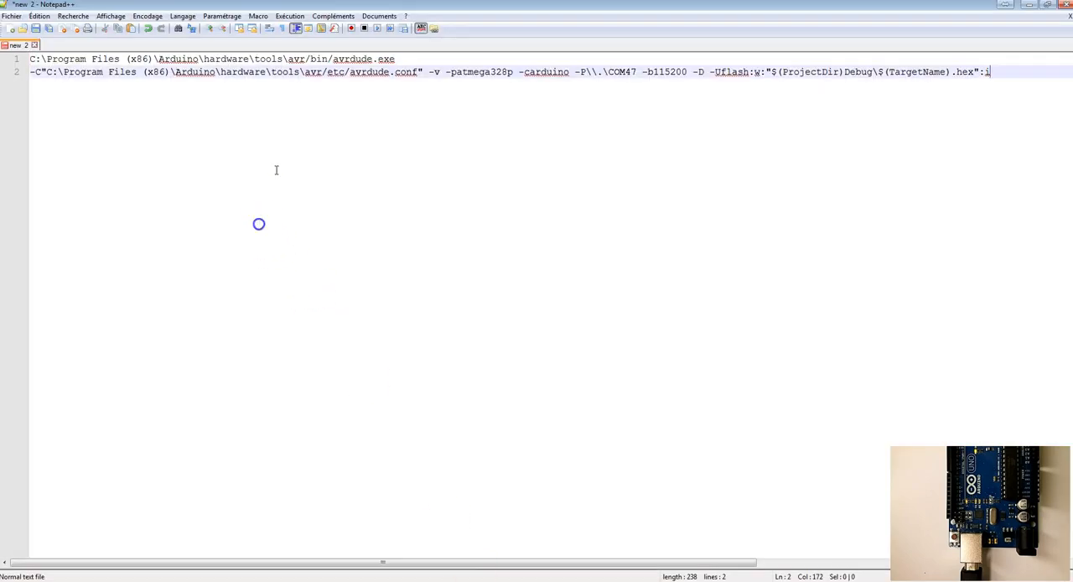
left_click(103, 86)
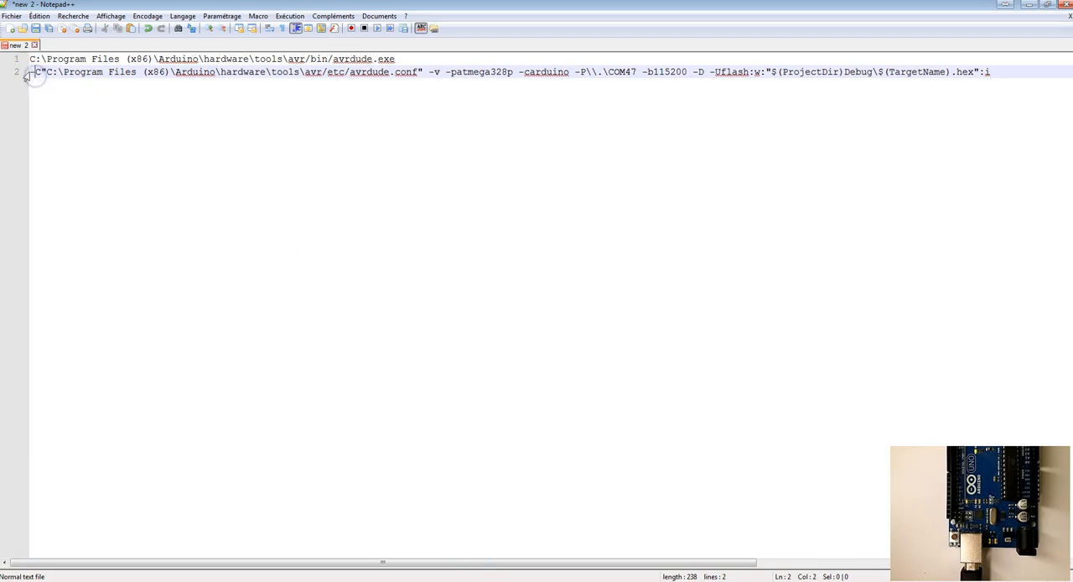
left_click_drag(23, 82, 427, 79)
left_click_drag(989, 72, 17, 72)
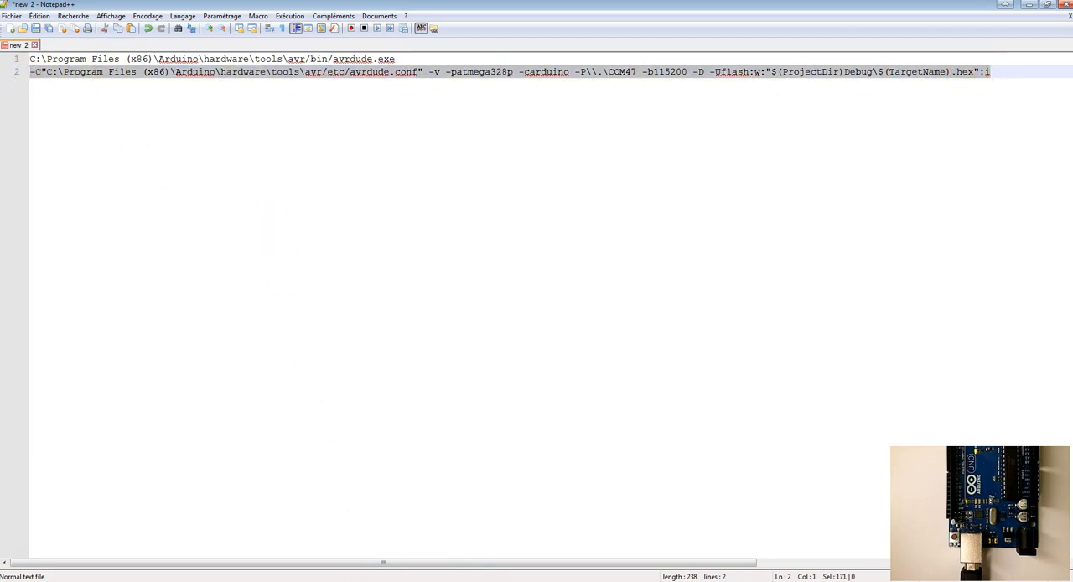
left_click(361, 574)
left_click(527, 325)
key("ctrl+v")
left_click(630, 401)
left_click(530, 400)
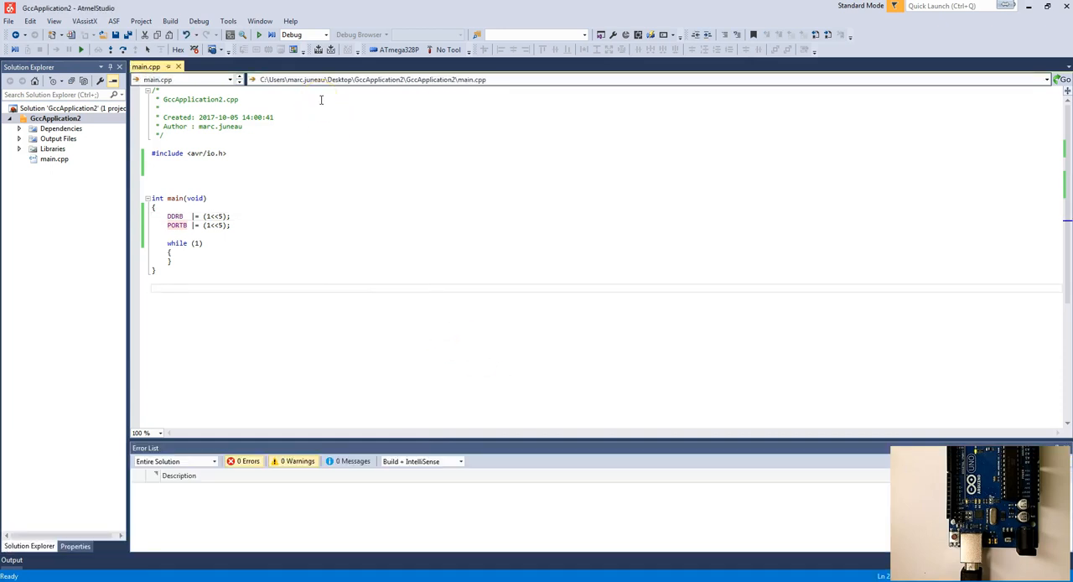
Step: Run the Avrdude external tool to upload the built program to the Arduino Uno
left_click(228, 21)
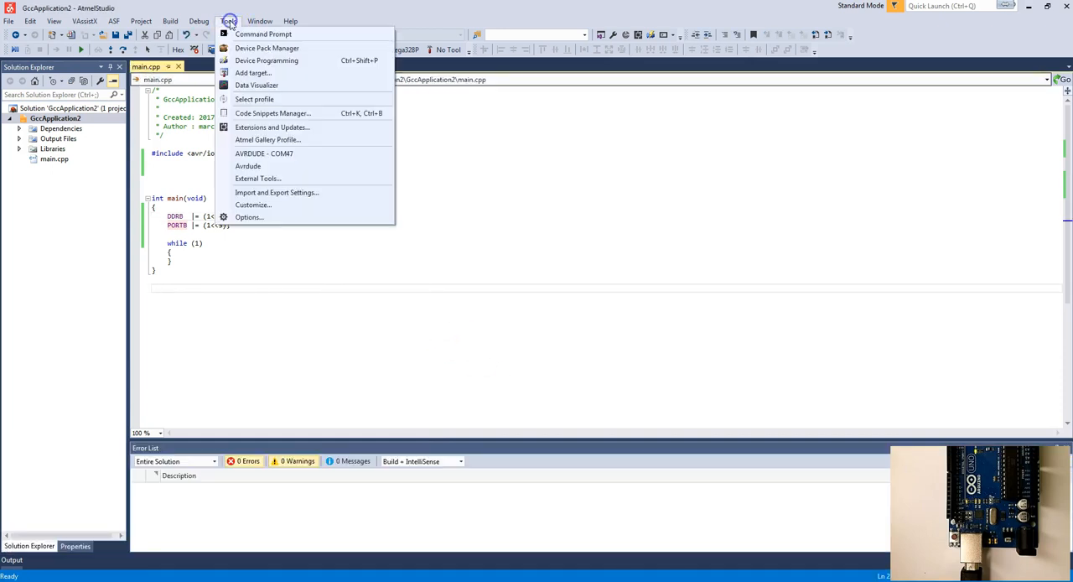
left_click(250, 172)
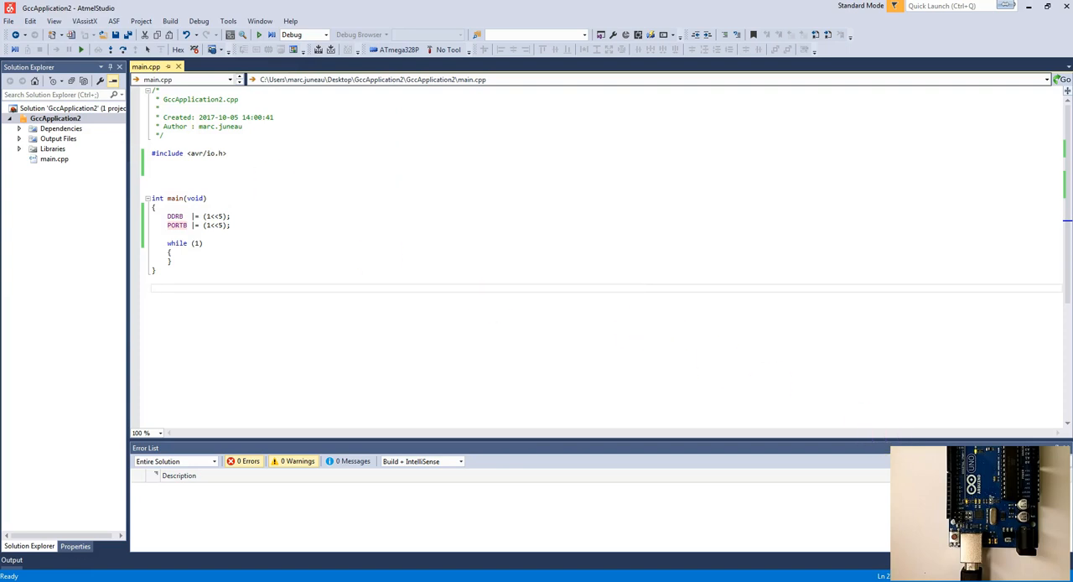
Step: Delete the PORTB |= (1<<5); line from main and save main.cpp
left_click(216, 240)
left_click_drag(237, 225, 189, 226)
left_click(189, 225)
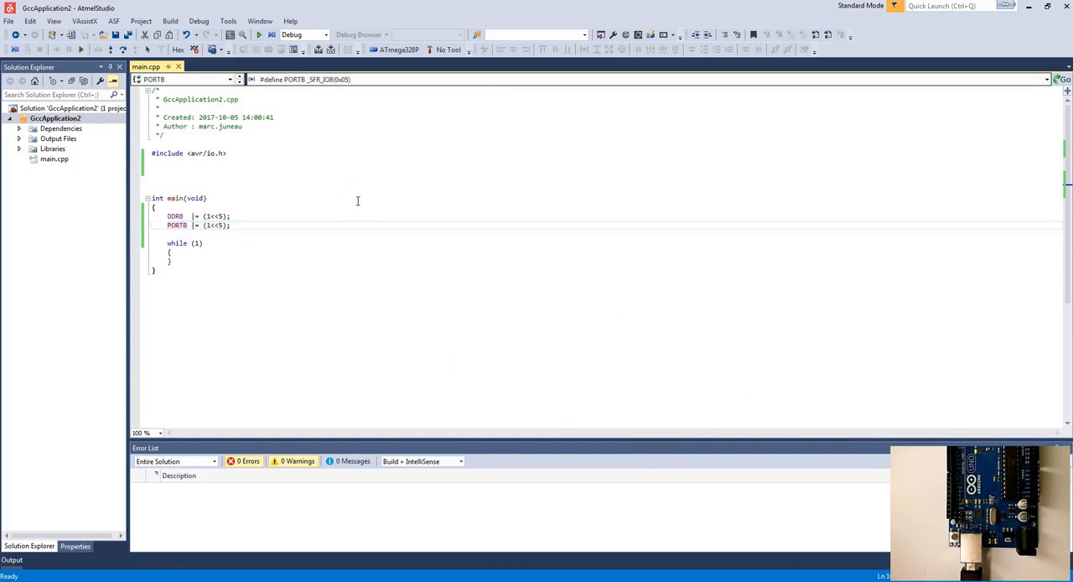
key("shift+Down")
key("Delete")
key("ctrl+s")
Step: Add #include <util/delay.h> on a new line below the avr/io.h include in main.cpp
left_click(214, 156)
type("#inc")
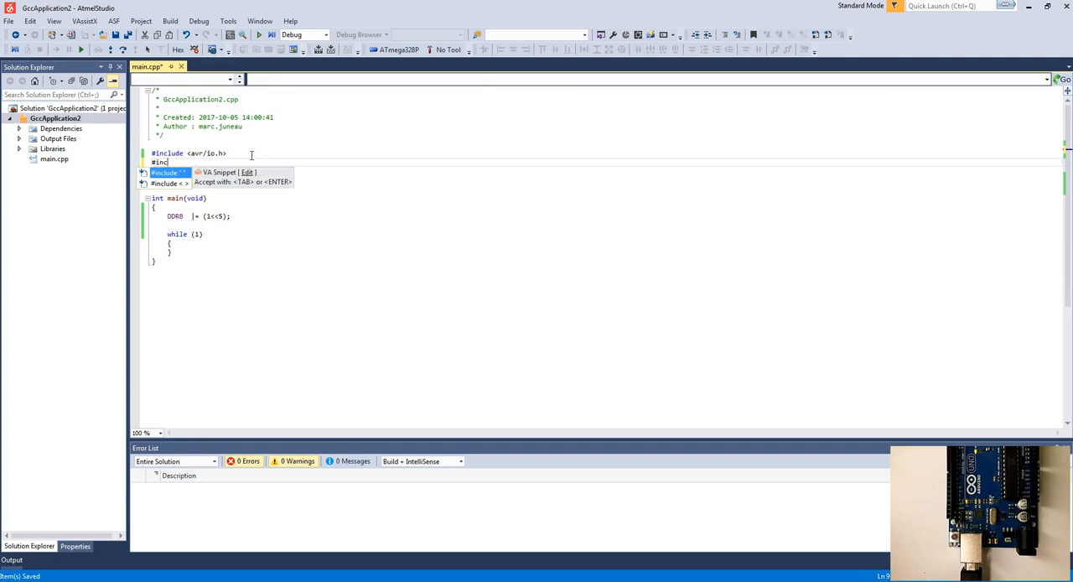
key("Down")
key("Tab")
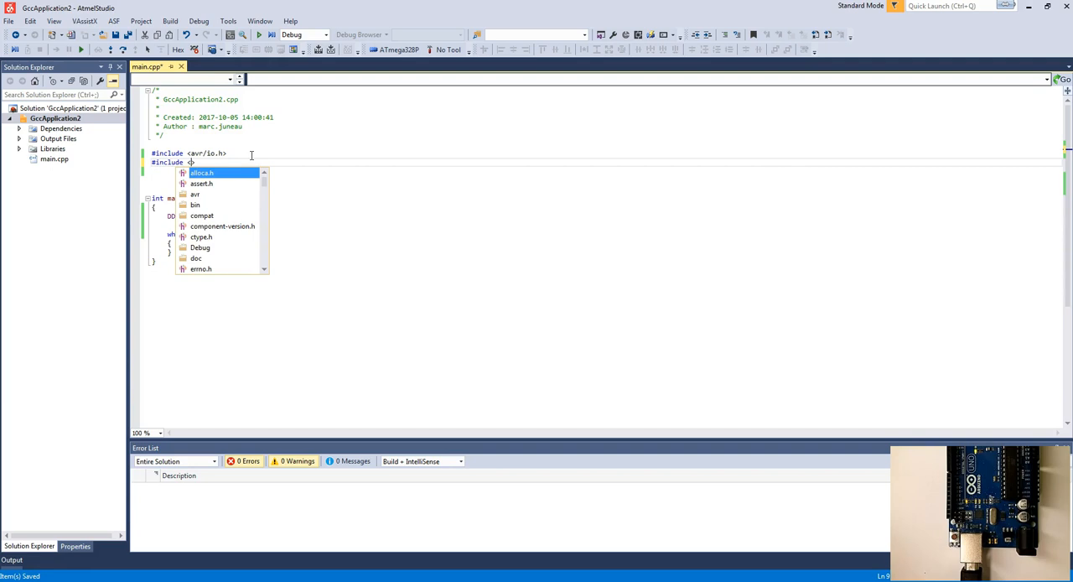
type("util")
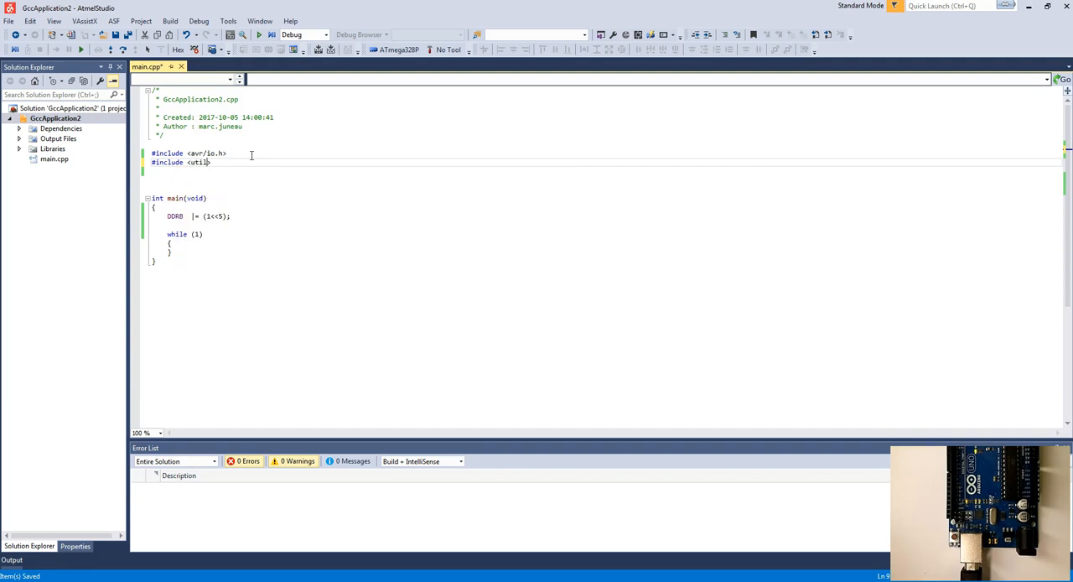
type("/del")
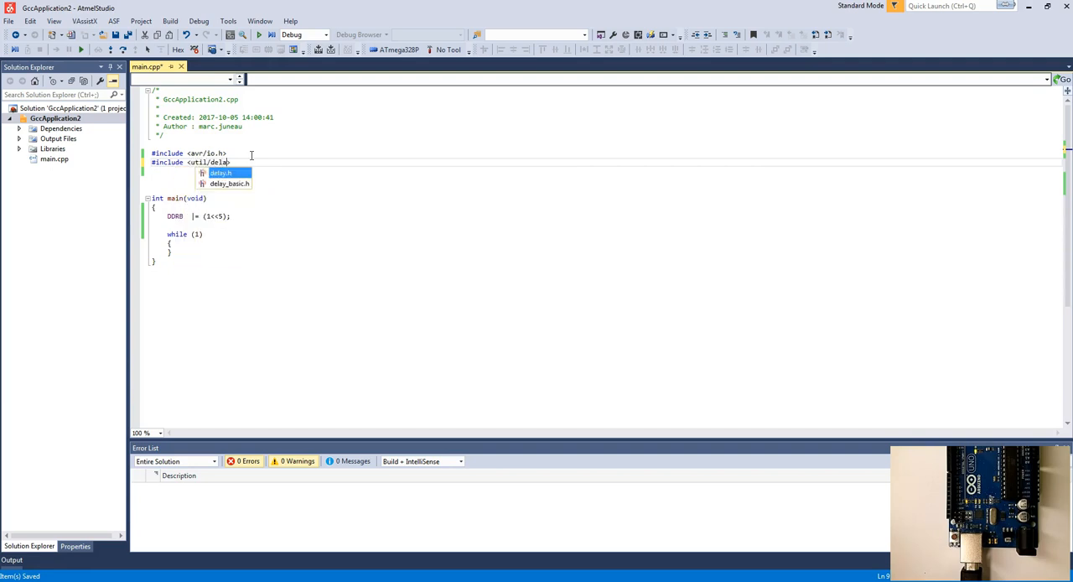
type("a")
key("Tab")
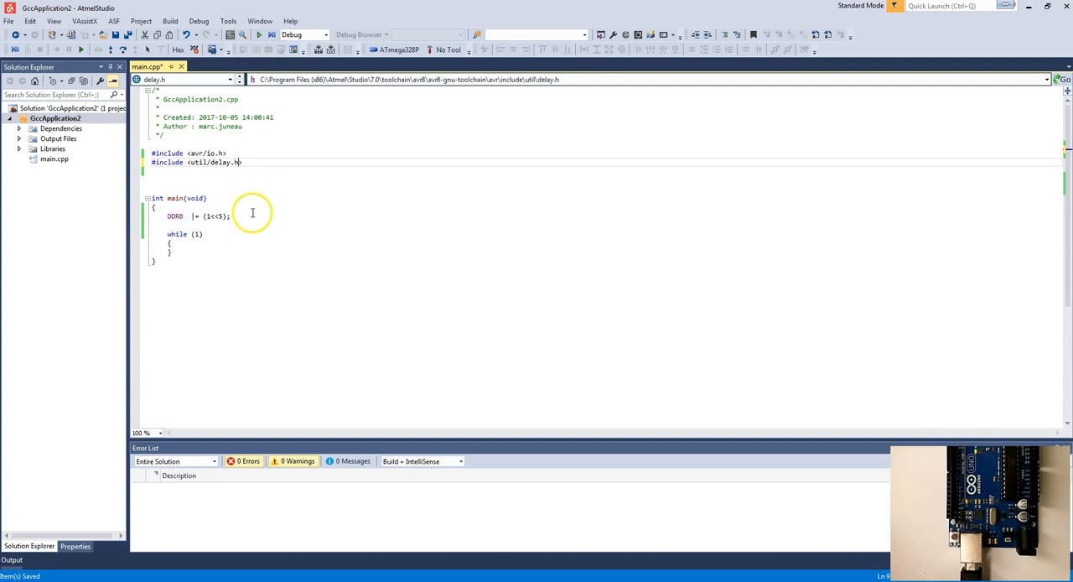
Step: Paste #define F_CPU 16000000L above the includes and set it off with blank lines
left_click(201, 242)
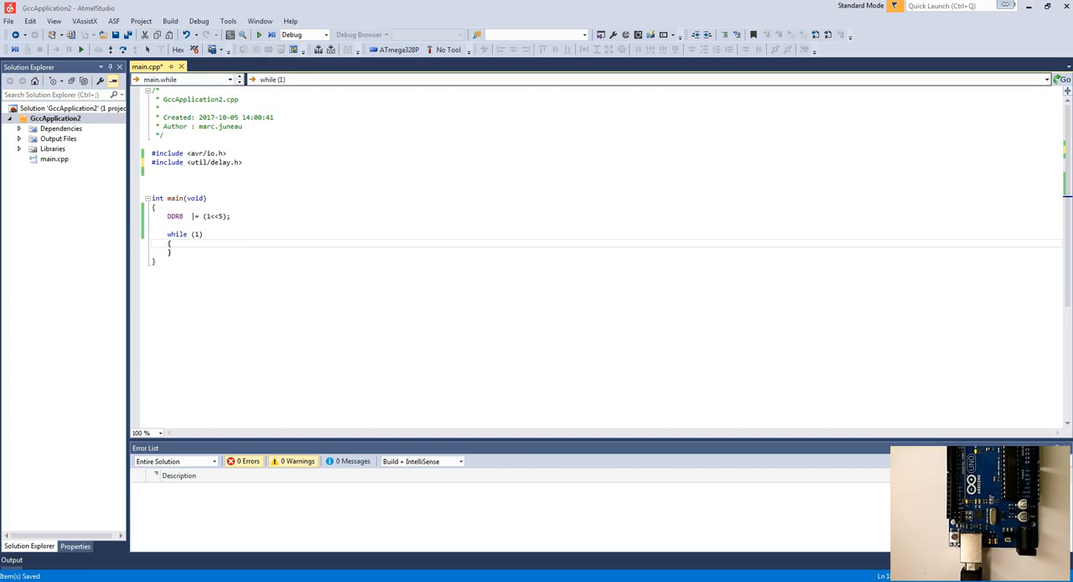
left_click(181, 144)
type("#define F_CPU 16000000L")
left_click(196, 136)
key("Return")
key("Down")
key("End")
key("Return")
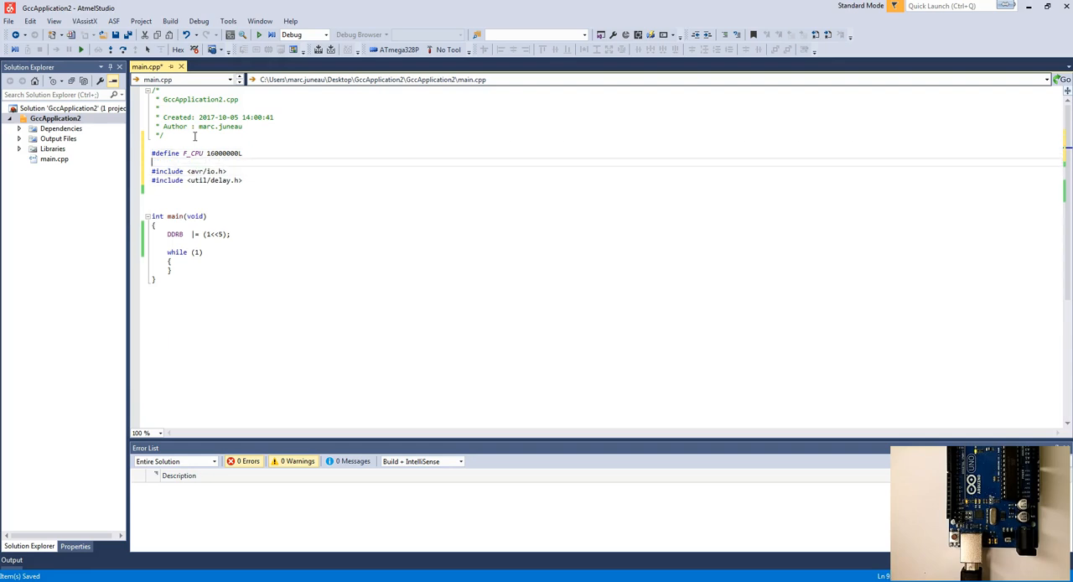
Step: Add the statement _delay_ms(1000); inside the while (1) loop of main
left_click(210, 252)
left_click(190, 262)
key("Return")
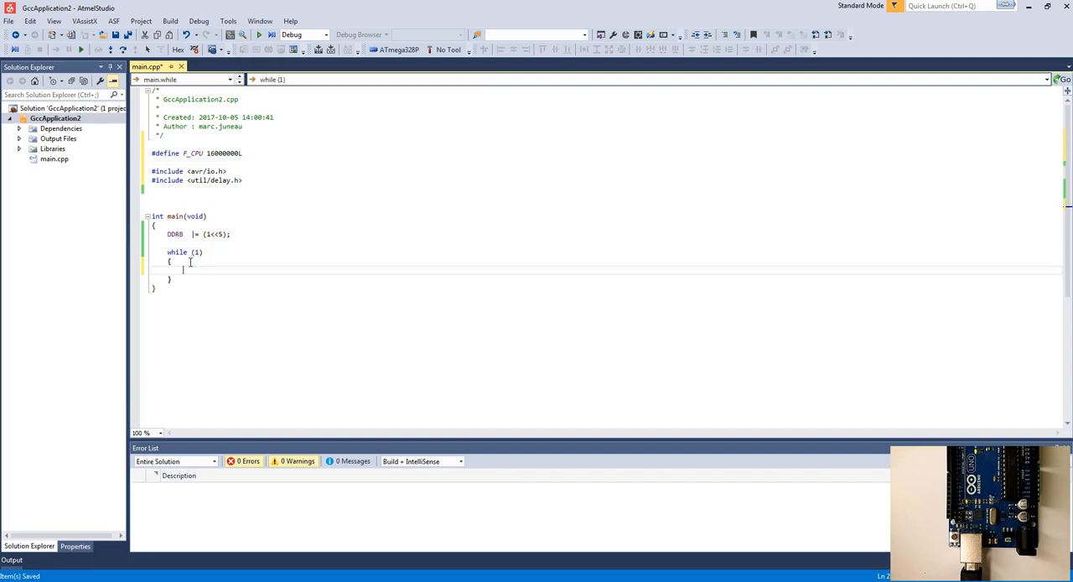
type("_delay_ms(100")
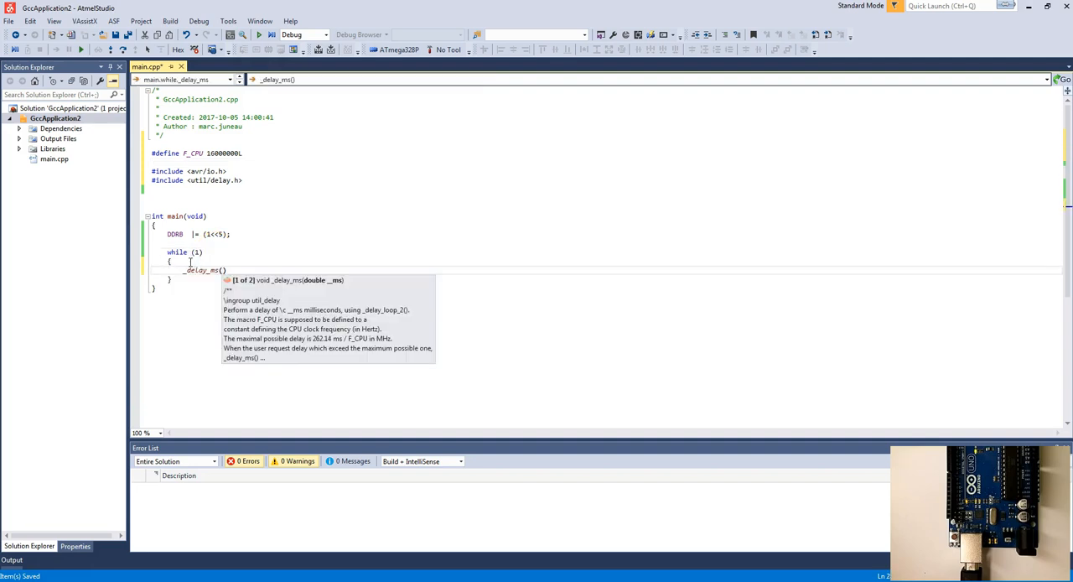
type("0);")
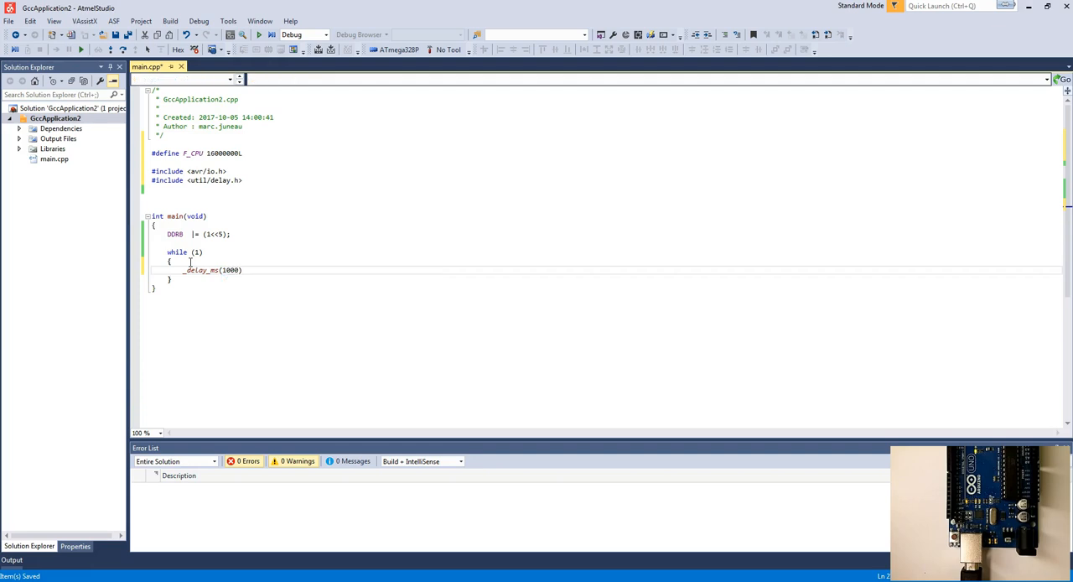
key("Return")
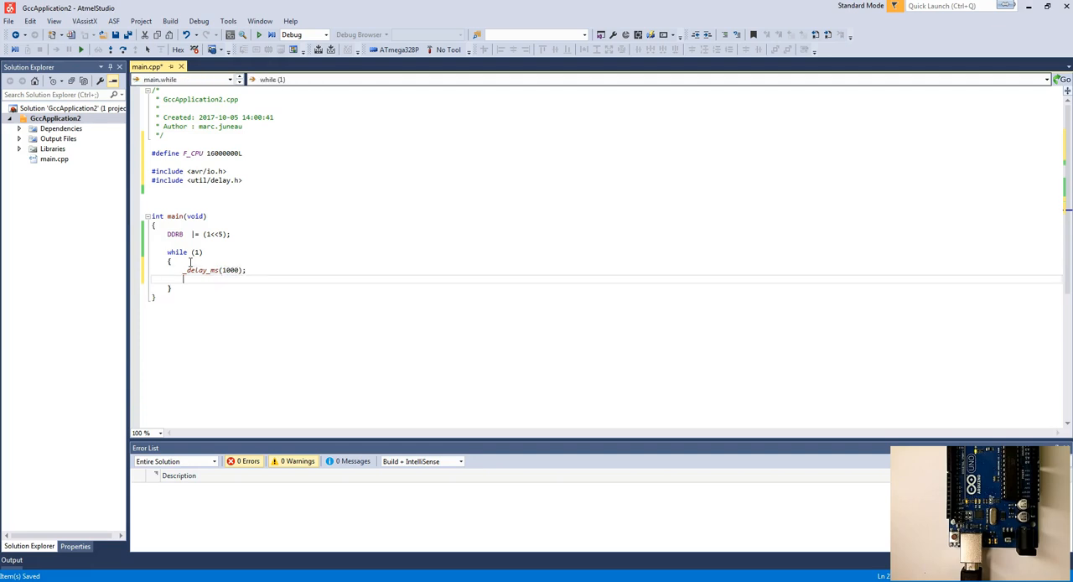
Step: Add PORTB ^= (1<<5); after the delay inside the while loop and save main.cpp
type("PORT")
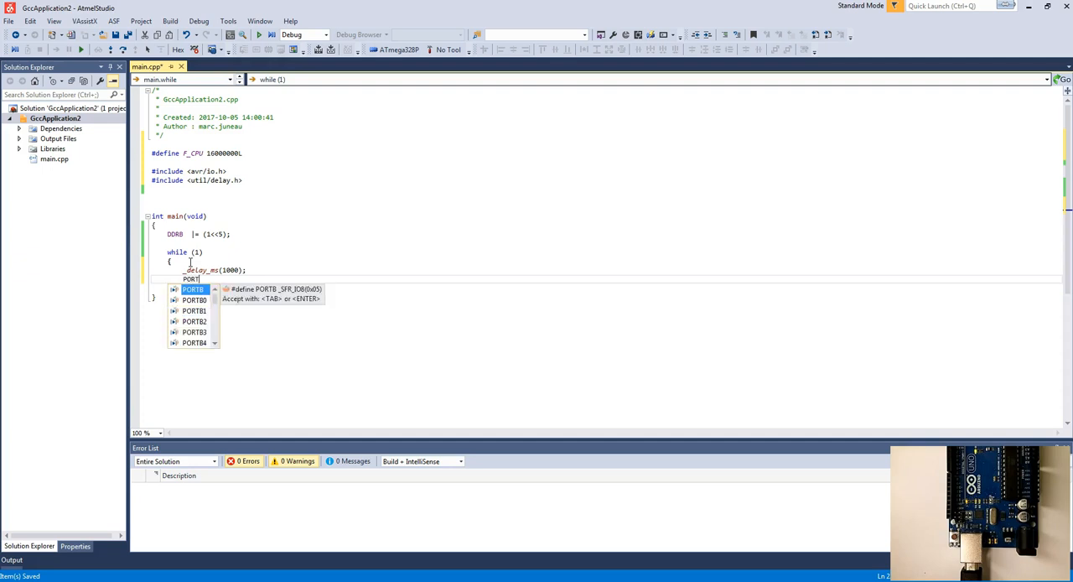
key("Tab")
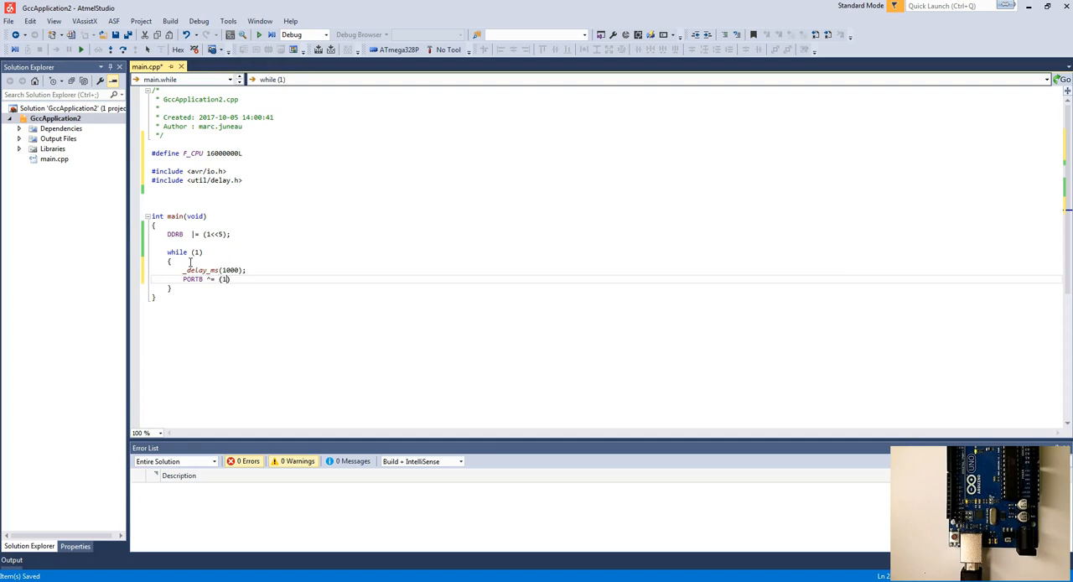
type("<<5)")
key("ctrl+s")
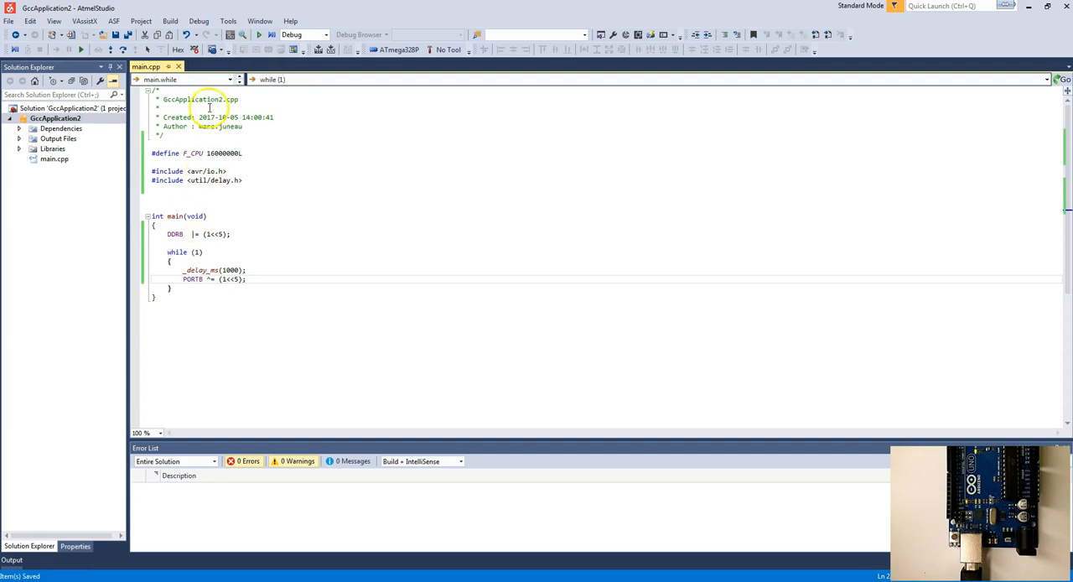
Step: Build the blink program and upload it to the Arduino Uno with the Avrdude external tool
left_click(229, 22)
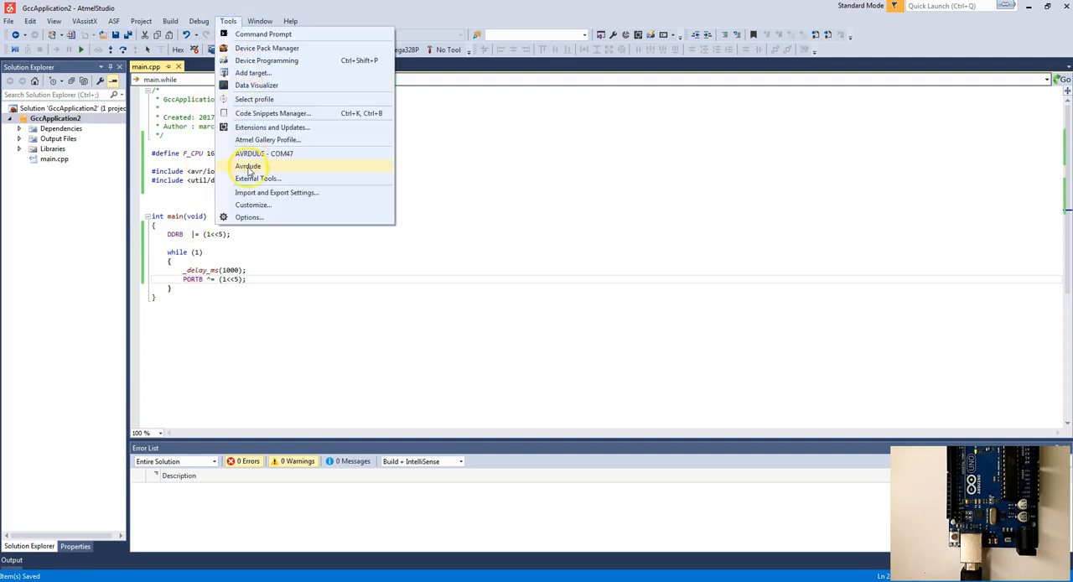
key("Escape")
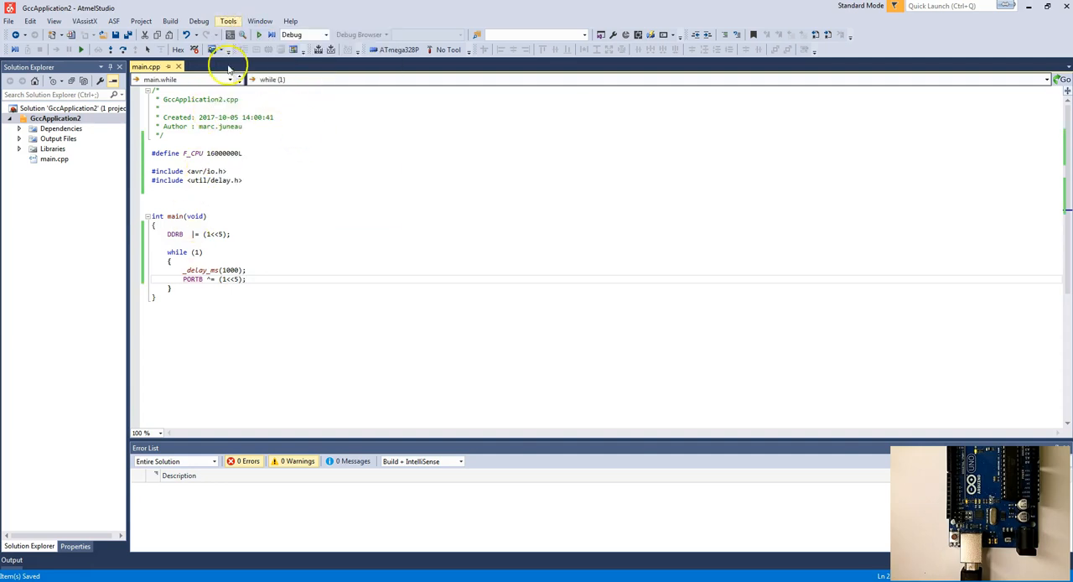
left_click(322, 49)
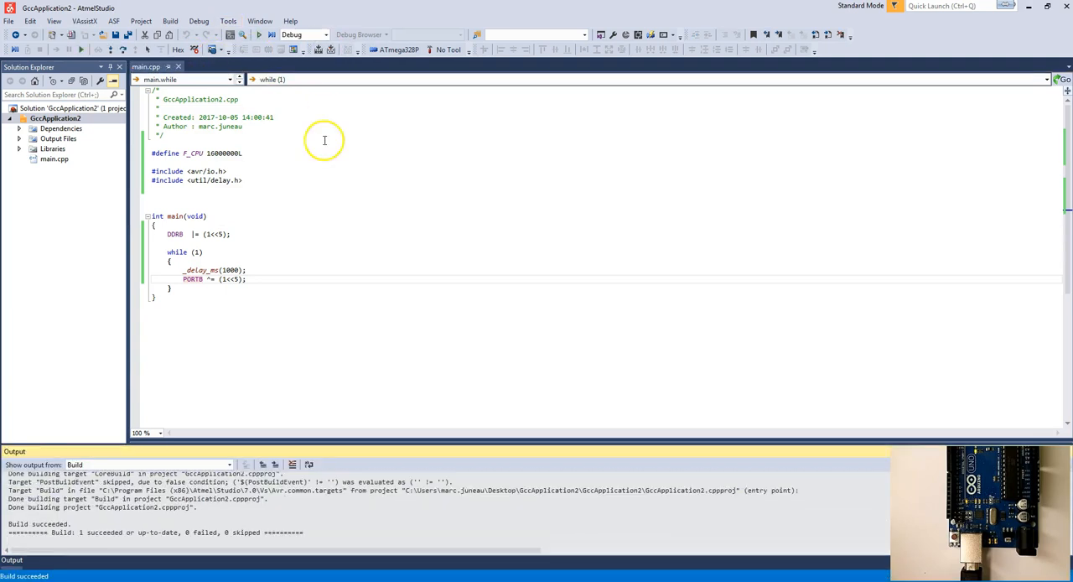
left_click(229, 21)
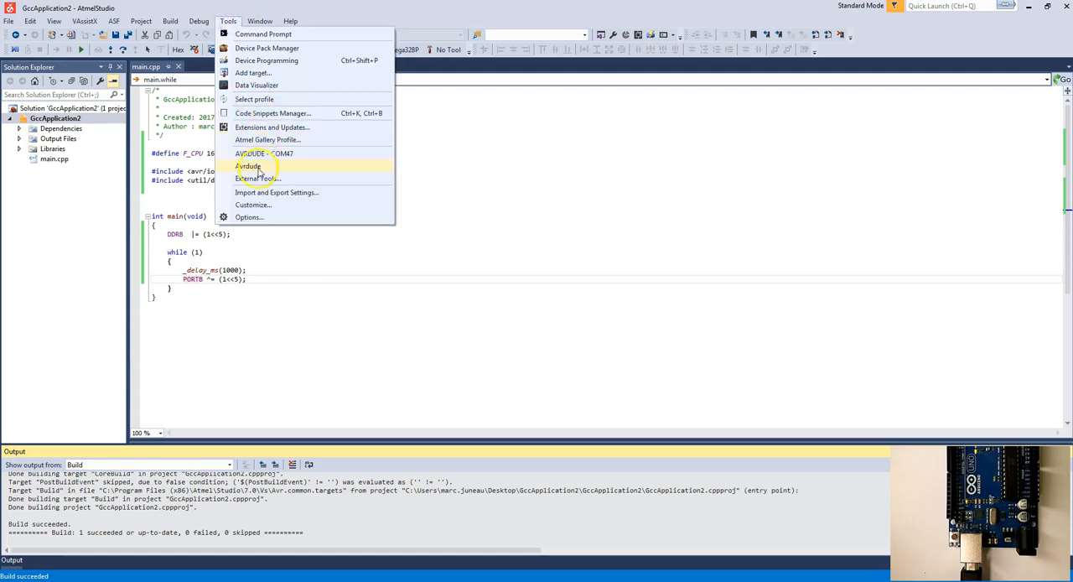
left_click(258, 166)
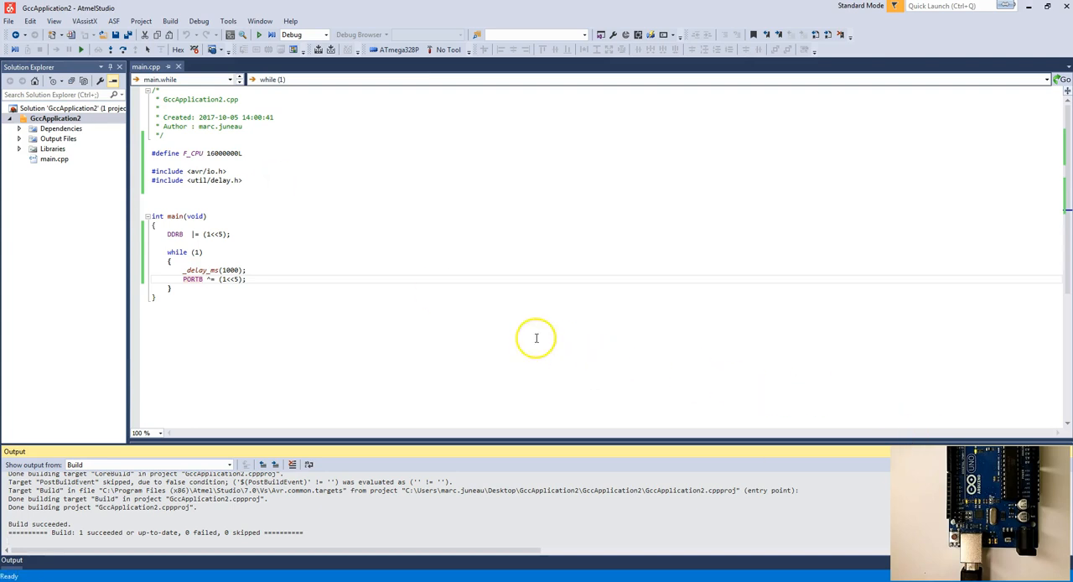
Step: Set the _delay_ms argument in the while loop to 100
left_click(225, 270)
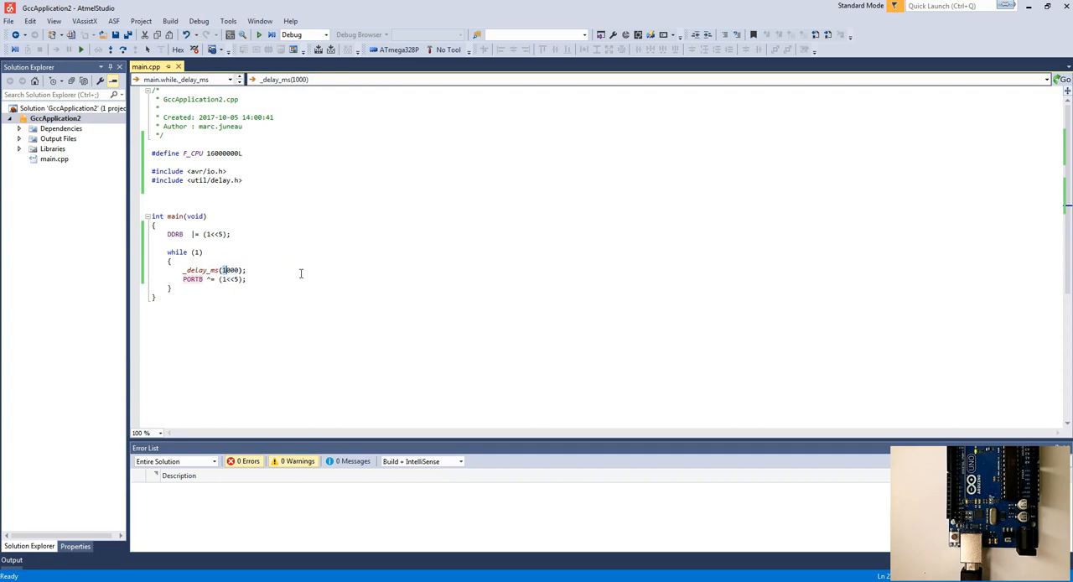
key("Delete")
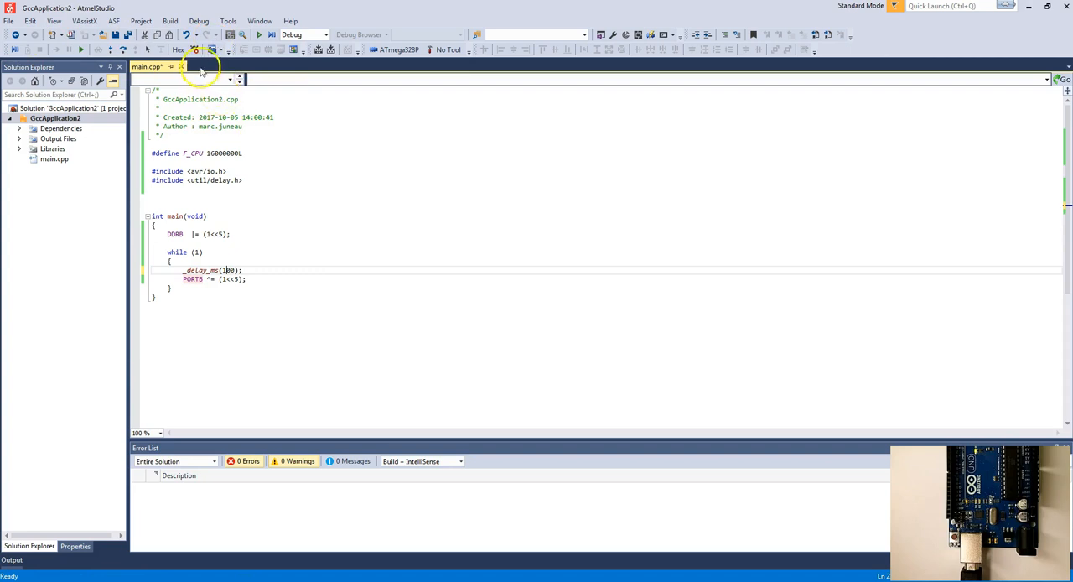
Step: Rebuild the project with the shorter delay and run the Avrdude external tool to upload it
left_click(313, 50)
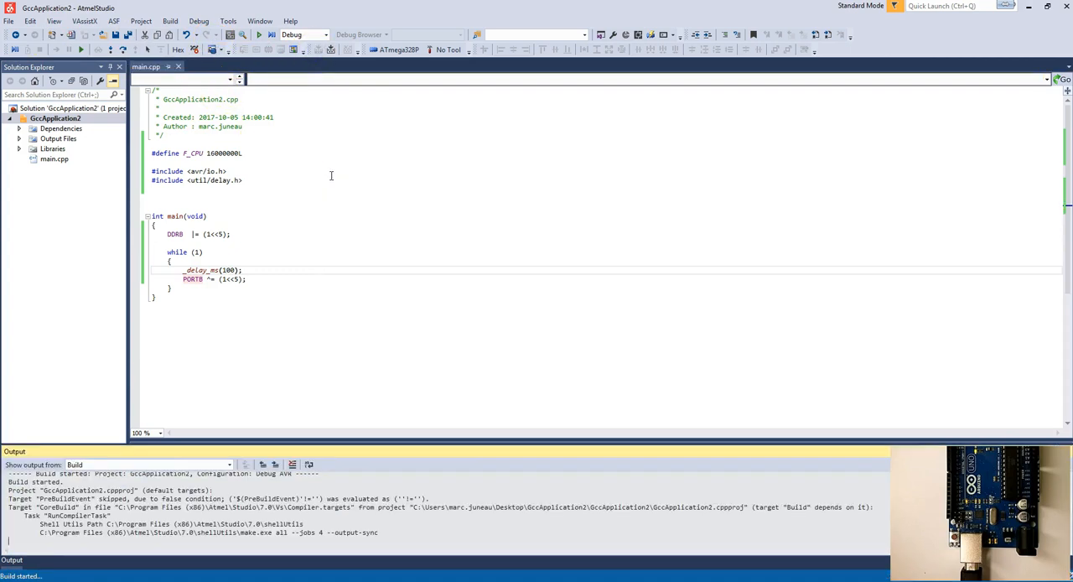
left_click(230, 21)
left_click(258, 163)
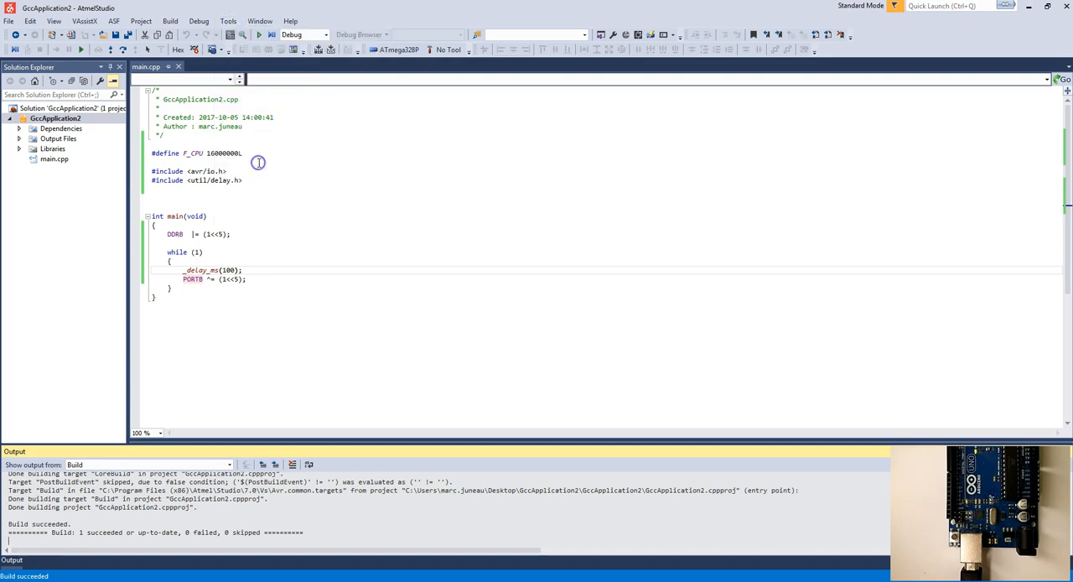